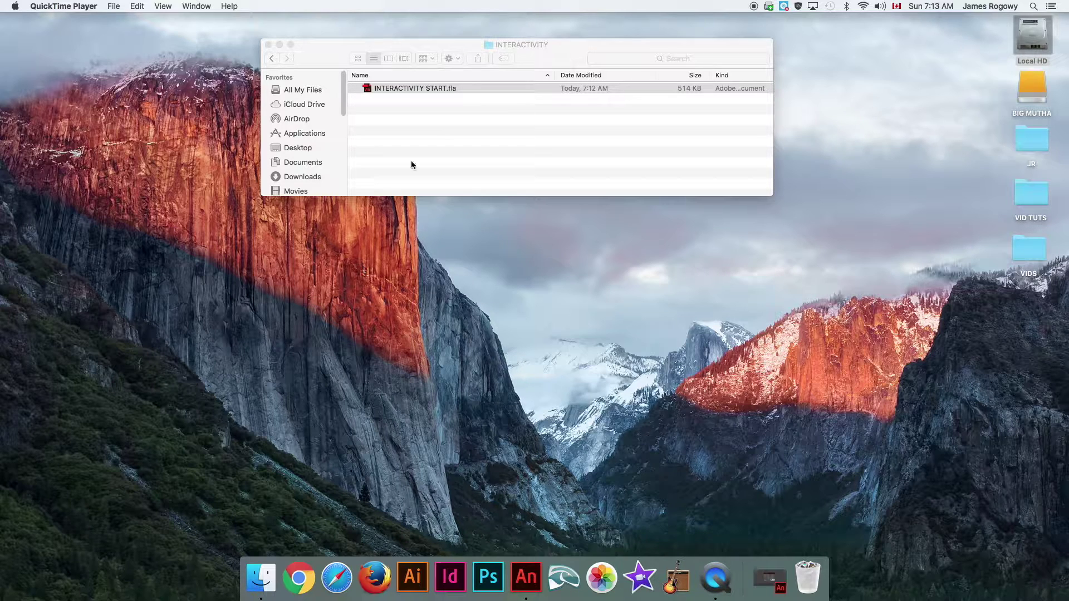
# Open INTERACTIVITY START.fla and scrub Scene 1's timeline from frame 1 to frame 48 and back.
pyautogui.click(399, 99)
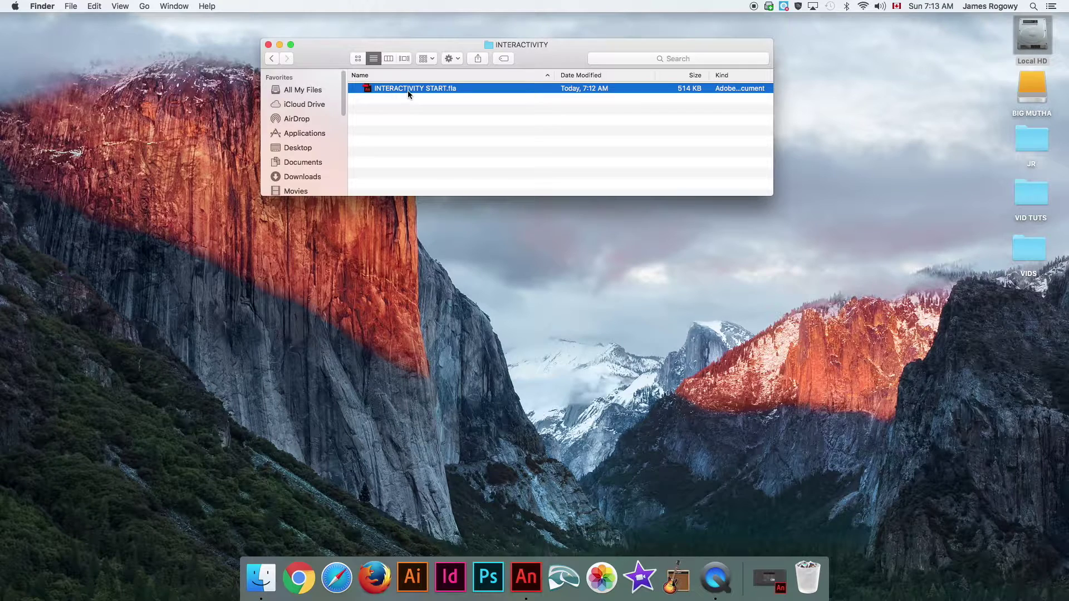
pyautogui.doubleClick(370, 89)
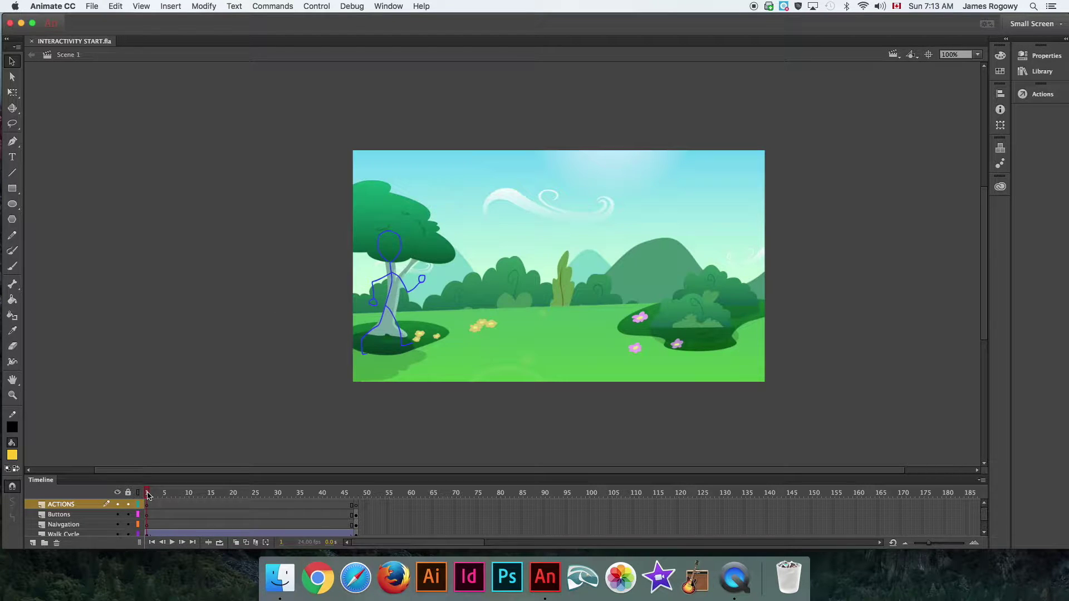
pyautogui.moveTo(147, 495); pyautogui.dragTo(359, 506)
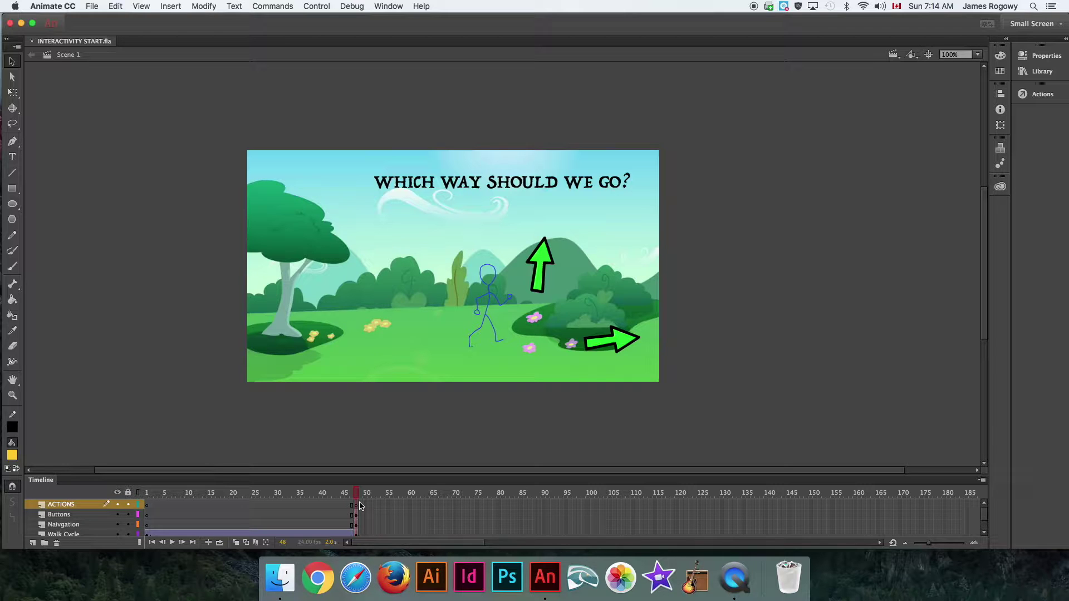
pyautogui.moveTo(359, 505); pyautogui.dragTo(147, 504)
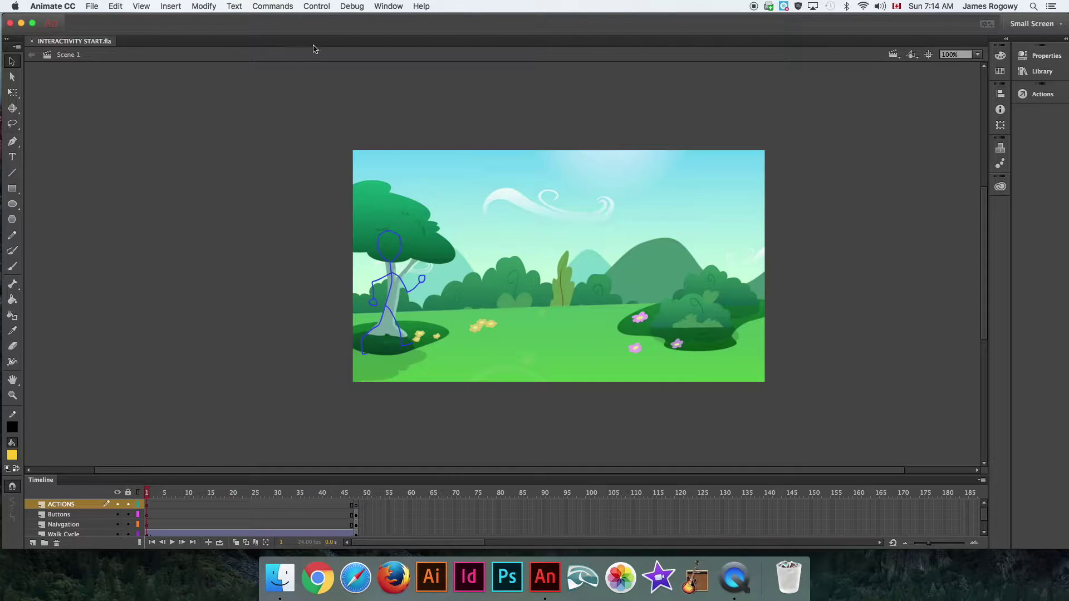
# Test the whole movie to see how it plays without any scripts, and close the preview.
pyautogui.click(317, 6)
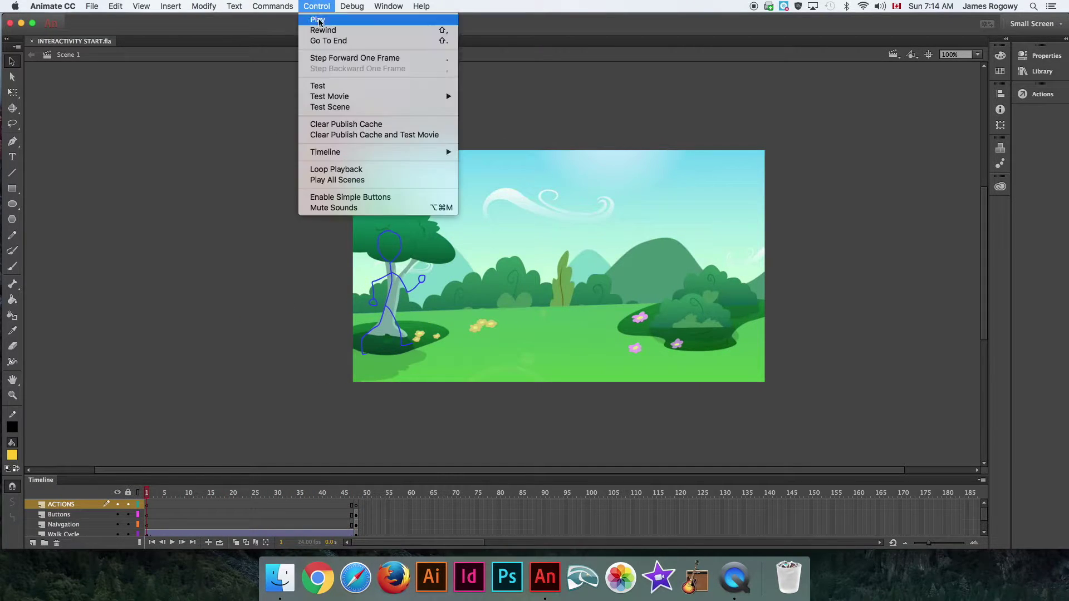
pyautogui.click(332, 88)
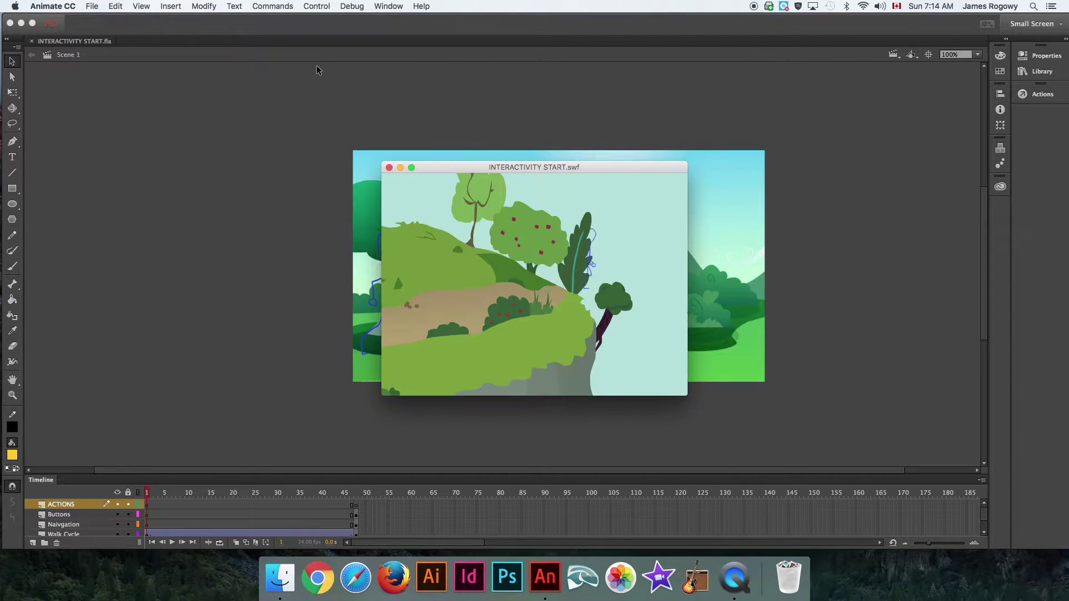
pyautogui.click(388, 168)
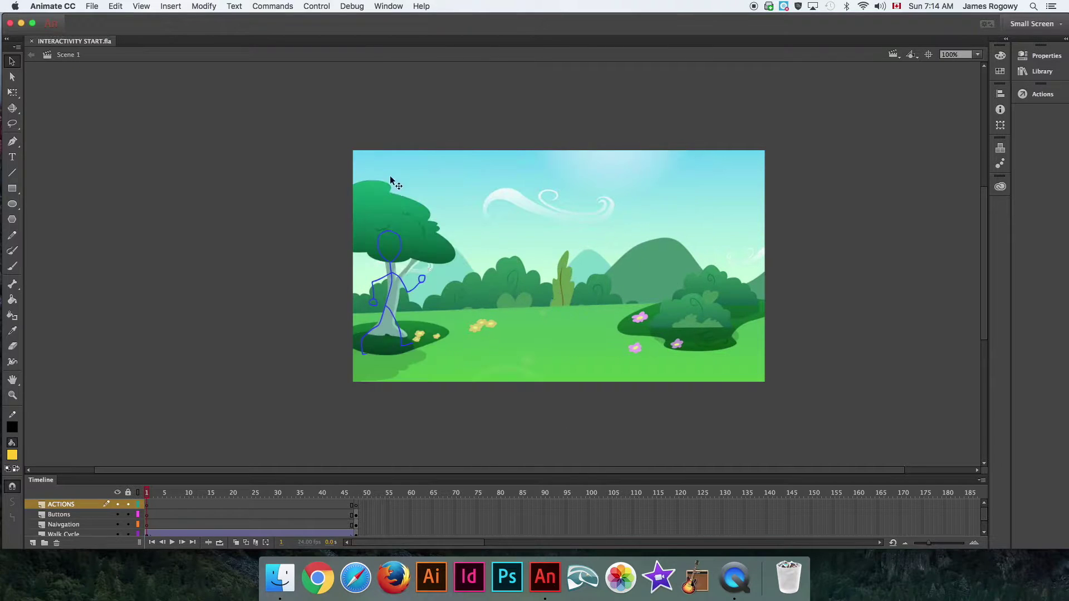
# Go to frame 48 of Scene 1 and enlarge the timeline area enough to show all five layers.
pyautogui.click(357, 497)
pyautogui.moveTo(357, 497)
pyautogui.mouseDown()
pyautogui.moveTo(152, 494)
pyautogui.moveTo(359, 501)
pyautogui.mouseUp()
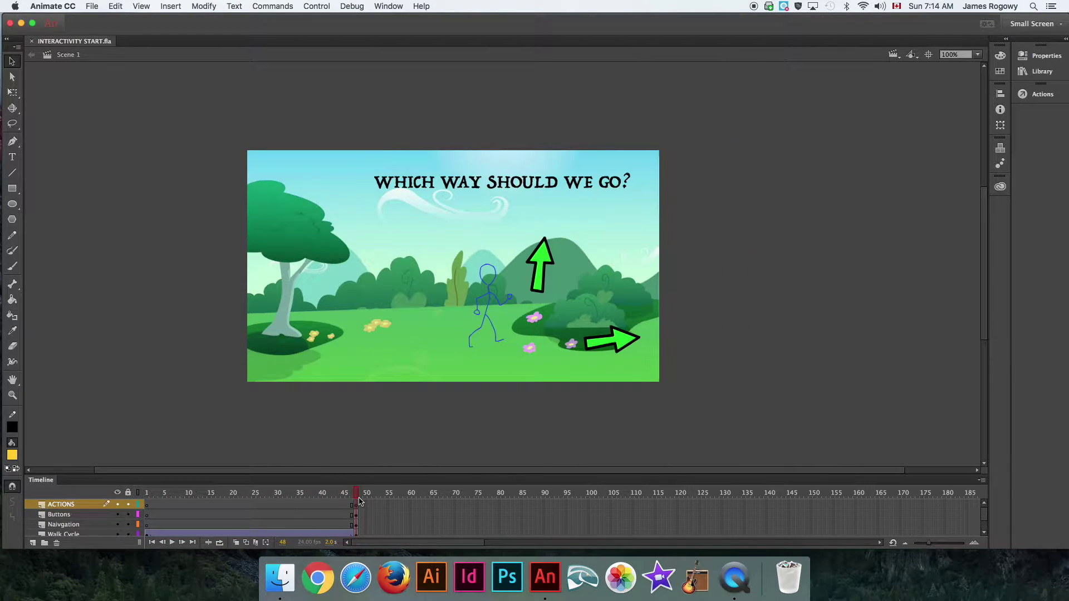
pyautogui.moveTo(382, 476); pyautogui.dragTo(372, 447)
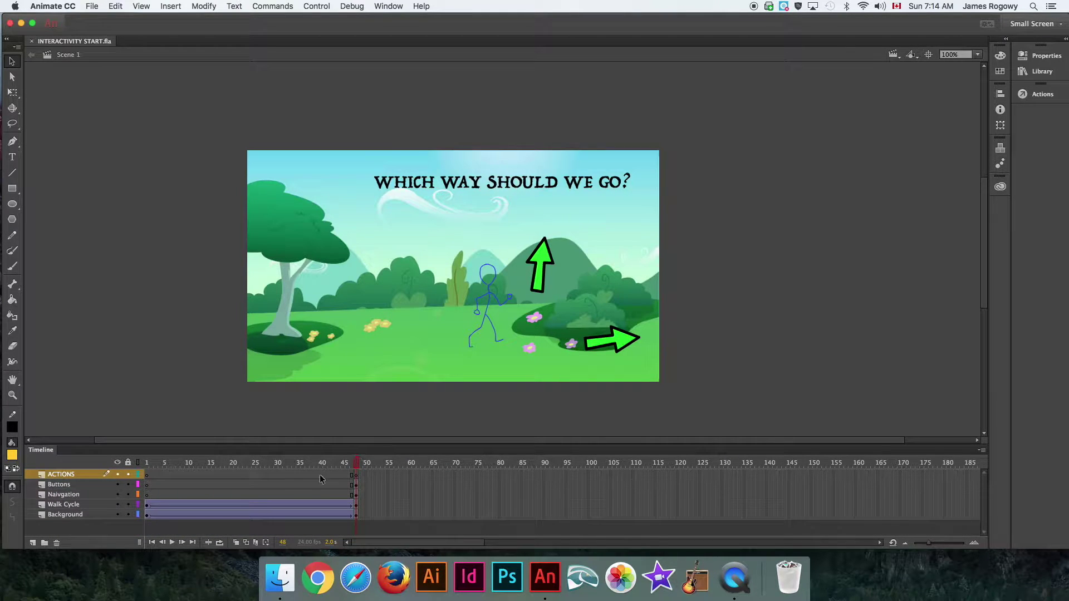
pyautogui.moveTo(336, 478)
pyautogui.mouseDown()
pyautogui.moveTo(183, 476)
pyautogui.moveTo(356, 476)
pyautogui.mouseUp()
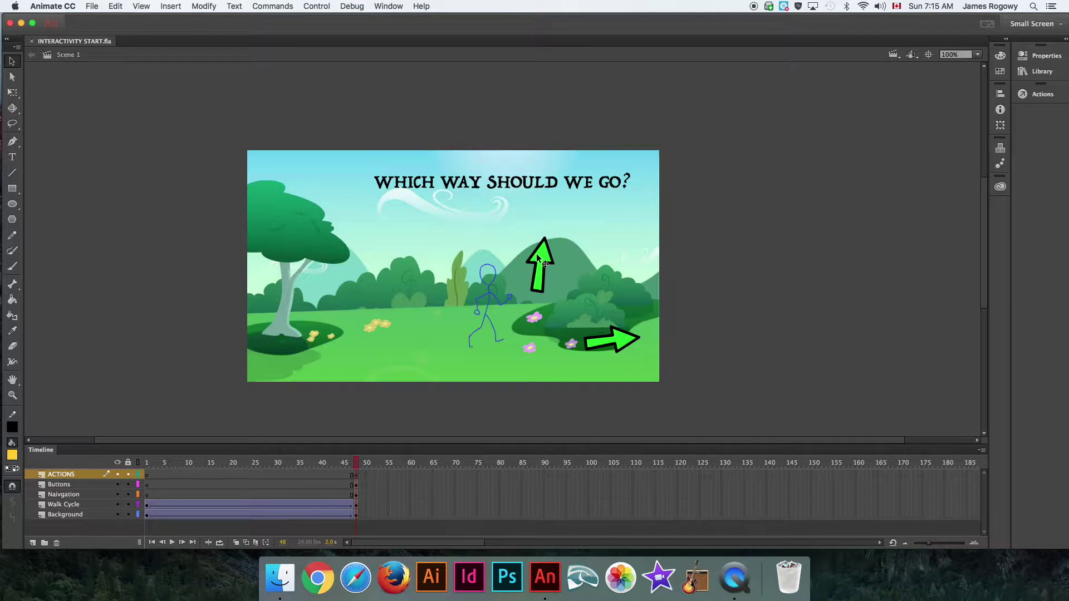
# Look at Scene 2 from its first frame and return to Scene 1.
pyautogui.click(894, 56)
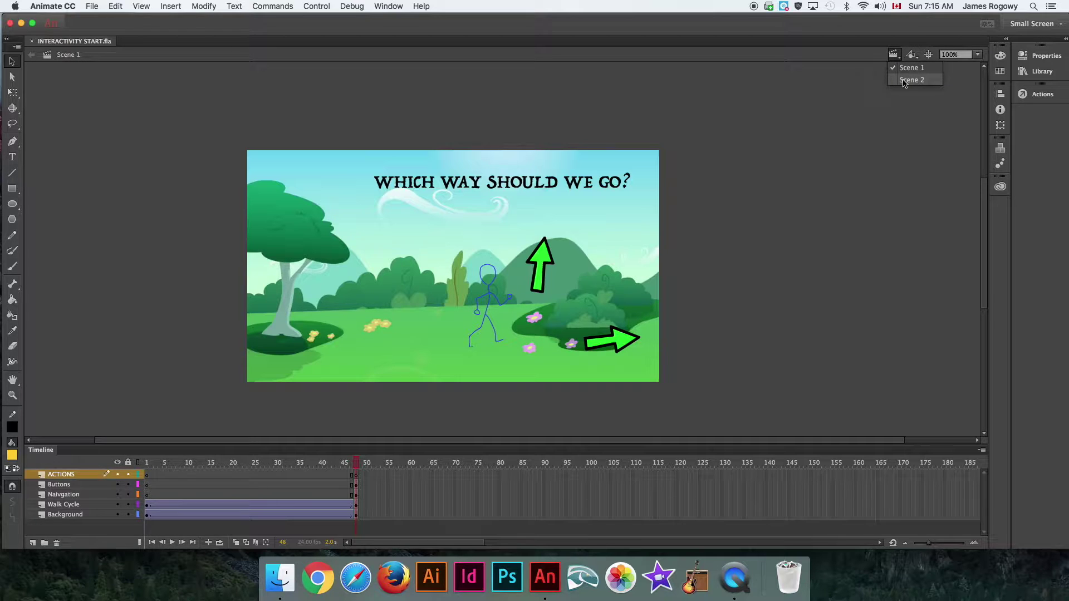
pyautogui.click(903, 81)
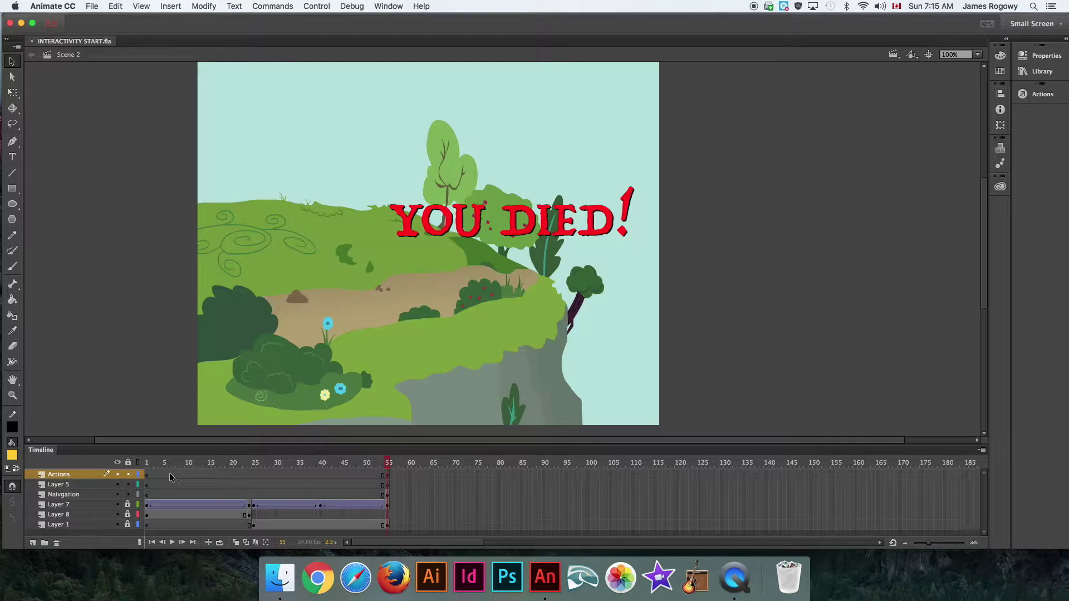
pyautogui.moveTo(147, 464)
pyautogui.mouseDown()
pyautogui.moveTo(394, 490)
pyautogui.moveTo(147, 482)
pyautogui.mouseUp()
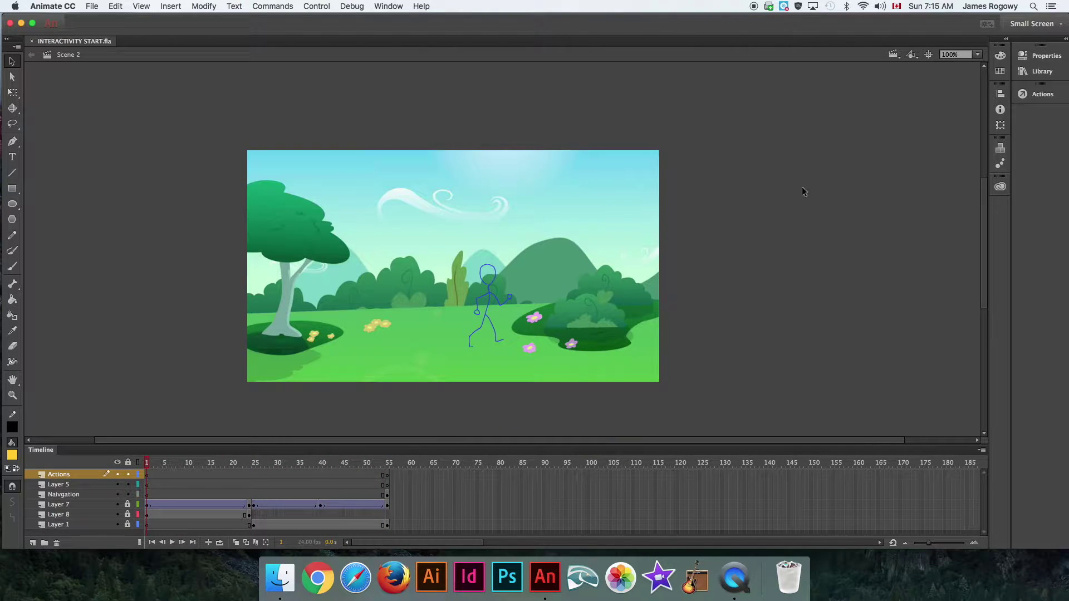
pyautogui.click(893, 54)
pyautogui.click(898, 71)
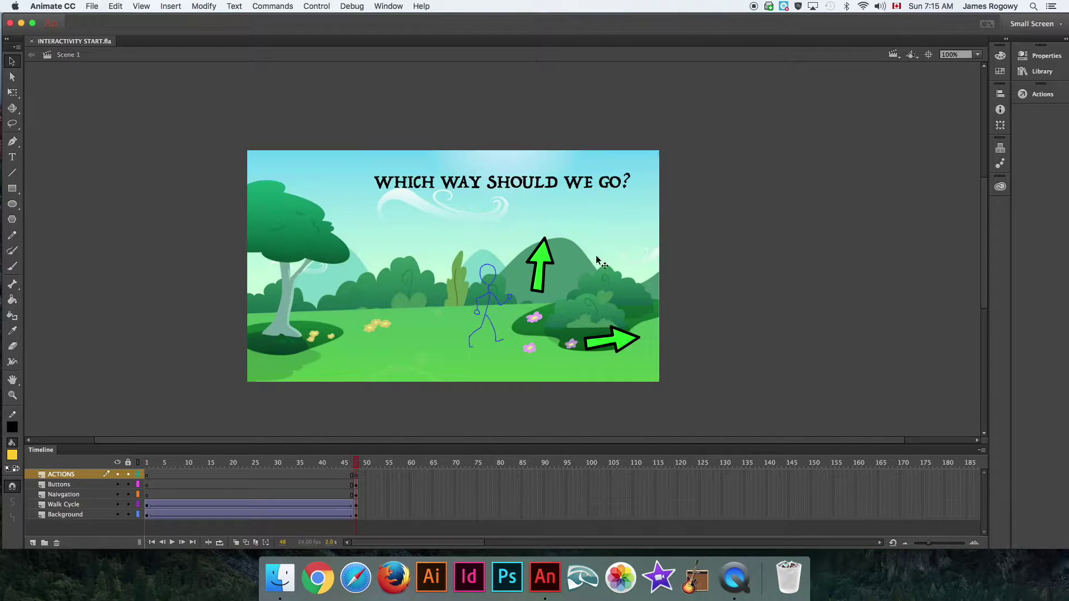
# Add the script "stop ();" to the frame 48 keyframe of Scene 1's ACTIONS layer, and close the script editor.
pyautogui.click(349, 470)
pyautogui.moveTo(349, 471); pyautogui.dragTo(373, 474)
pyautogui.click(355, 475)
pyautogui.click(346, 481)
pyautogui.click(356, 476)
pyautogui.rightClick(356, 473)
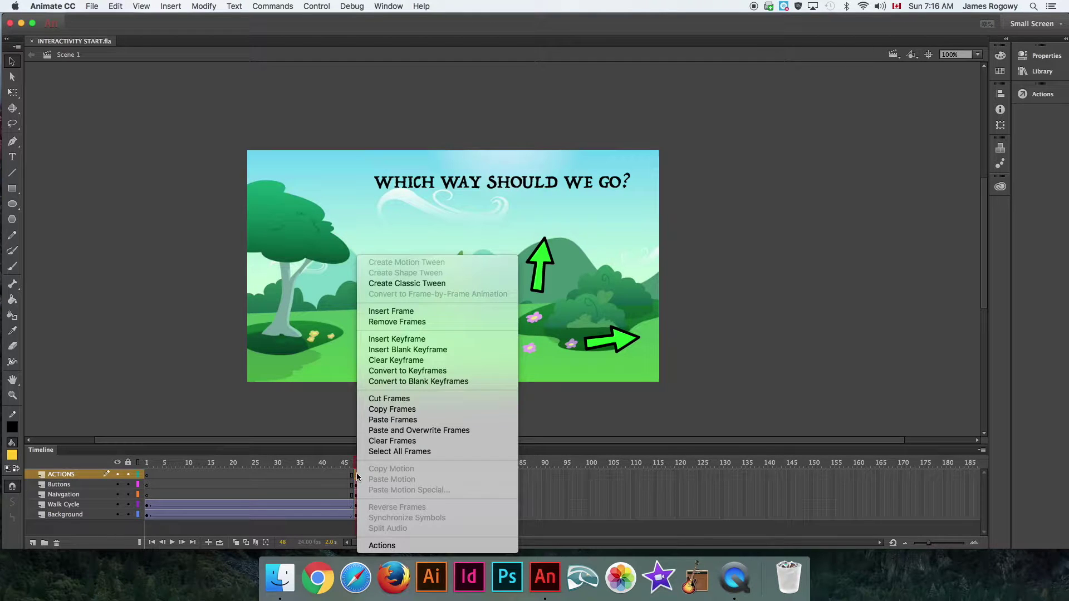
pyautogui.click(383, 546)
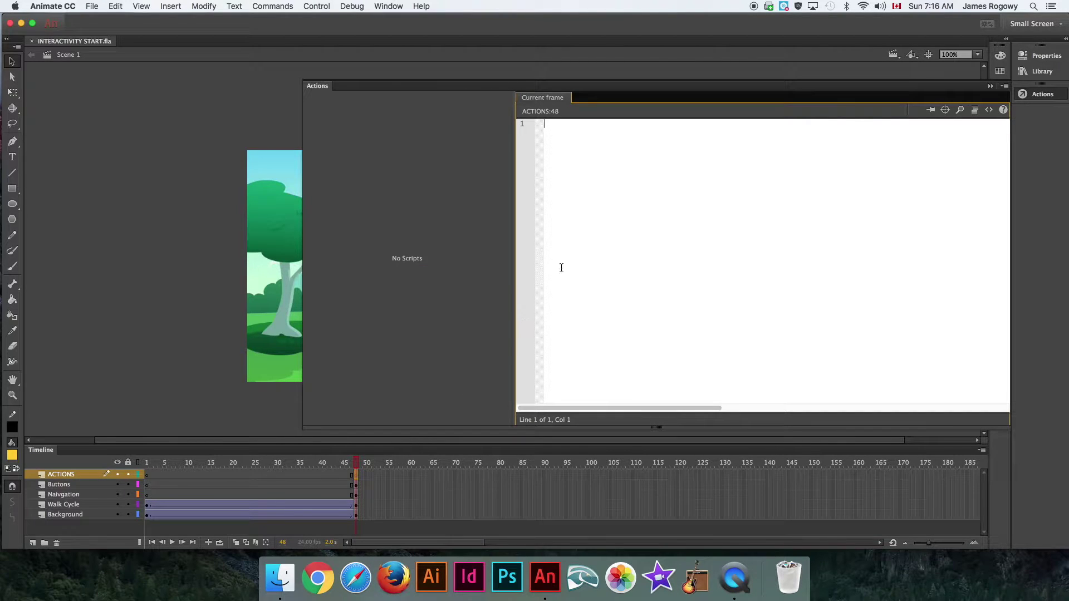
pyautogui.moveTo(591, 92); pyautogui.dragTo(460, 126)
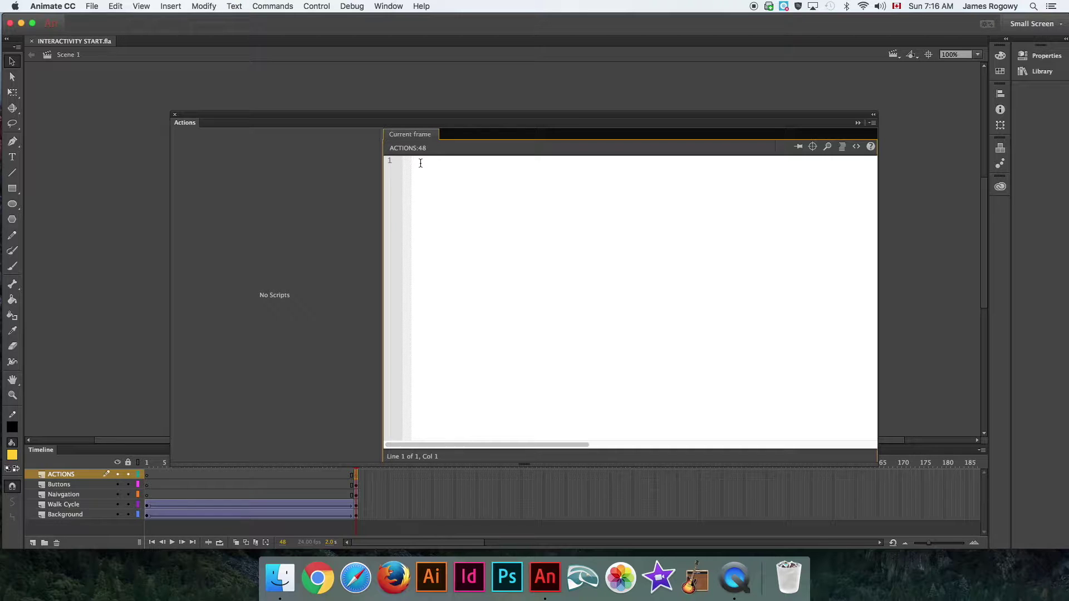
pyautogui.write('stop ')
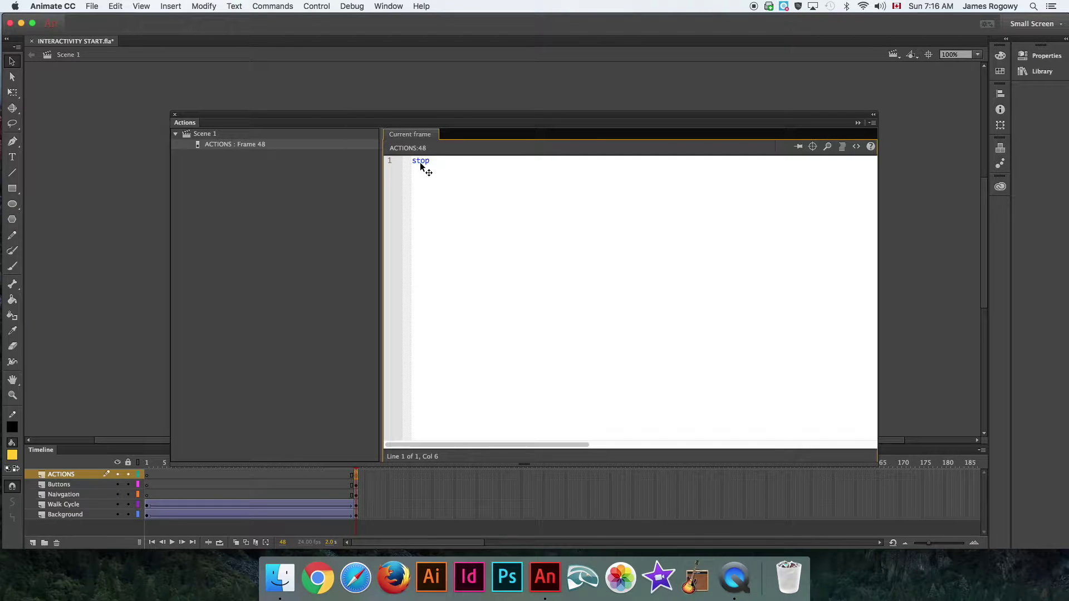
pyautogui.write('();')
pyautogui.click(174, 115)
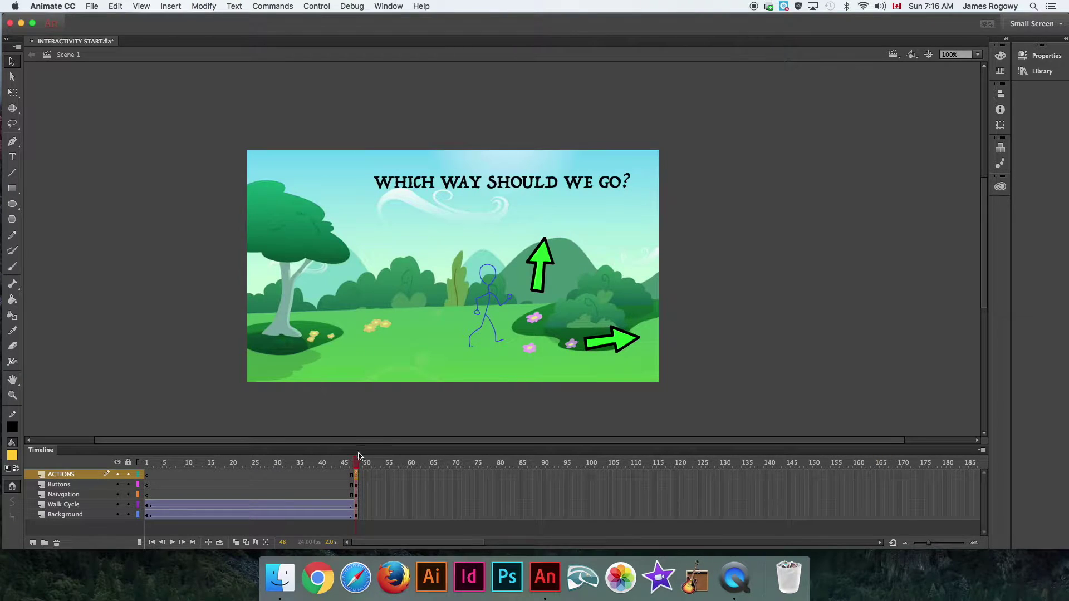
# Rewind Scene 1 to frame 1, test the movie to check the stop at frame 48, and close the preview.
pyautogui.moveTo(357, 462); pyautogui.dragTo(115, 456)
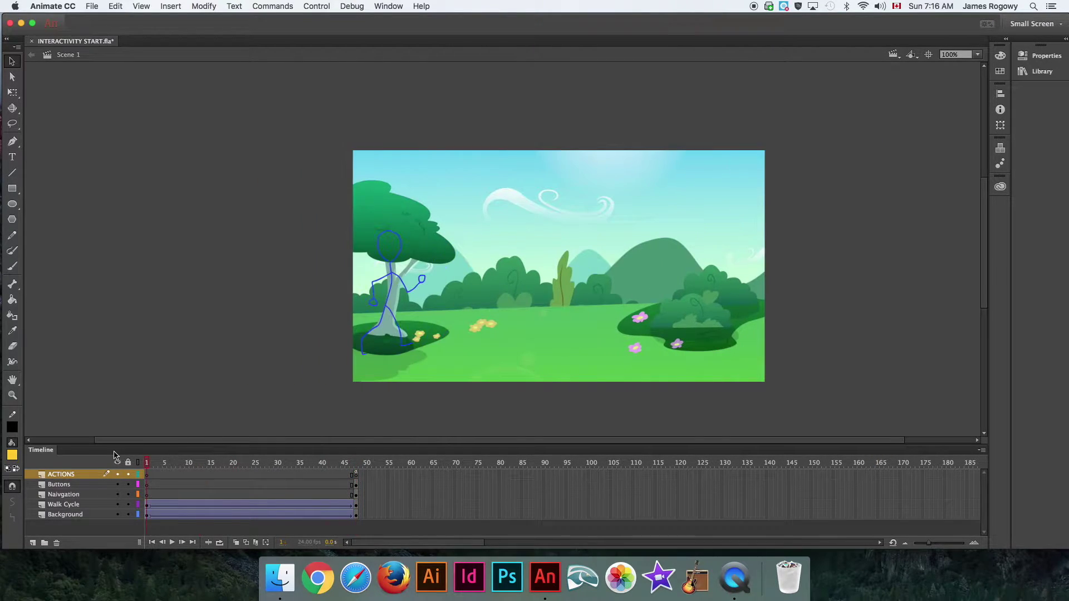
pyautogui.click(304, 7)
pyautogui.click(318, 87)
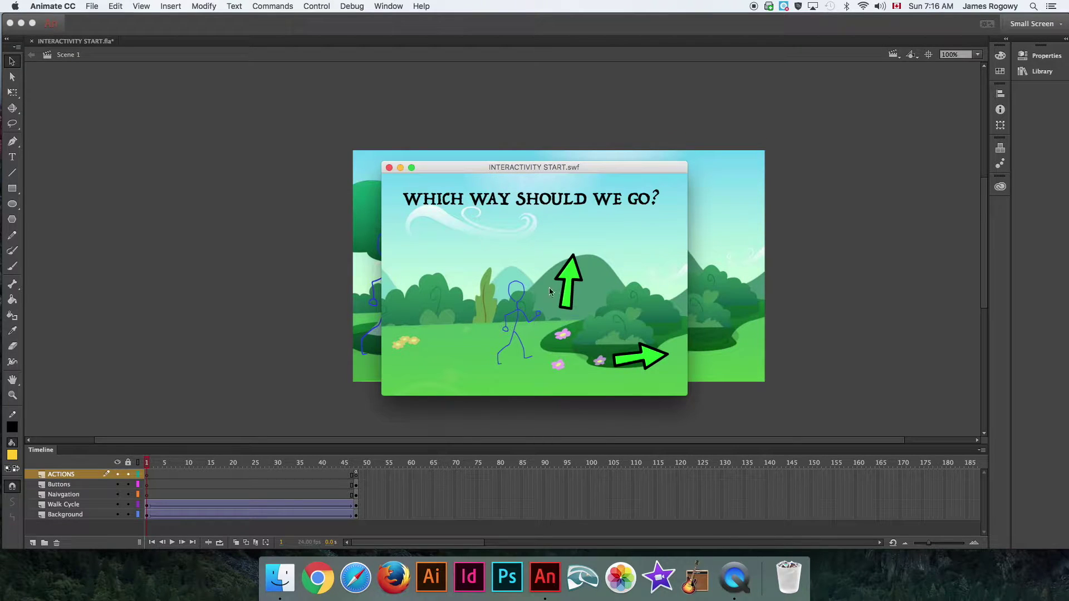
pyautogui.click(389, 168)
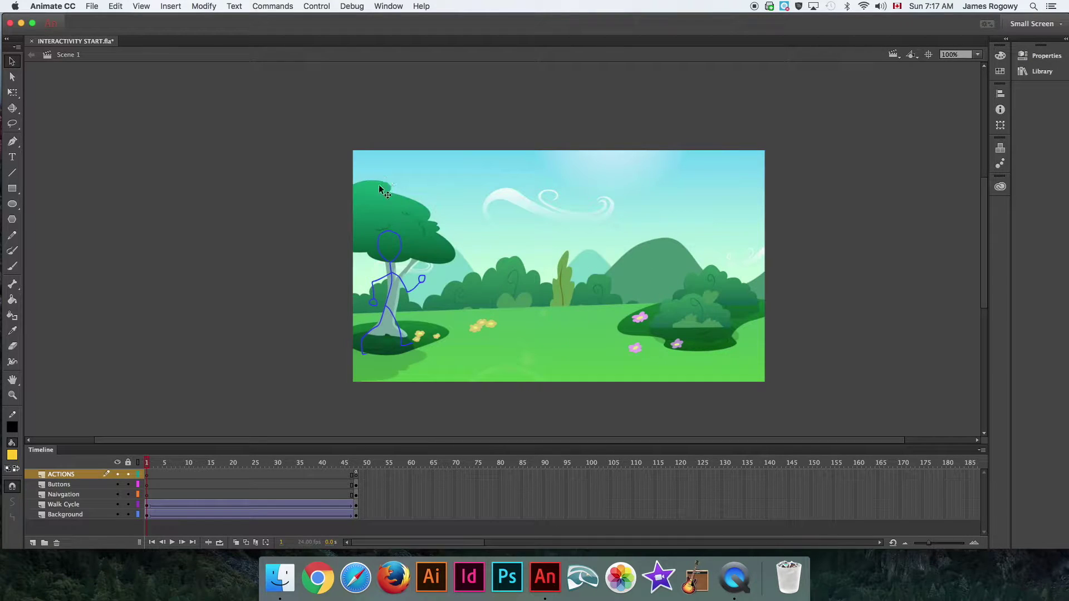
# In Scene 2, add the script "stop ();" to the frame 55 keyframe of the Actions layer, and close the script editor.
pyautogui.moveTo(147, 466); pyautogui.dragTo(356, 473)
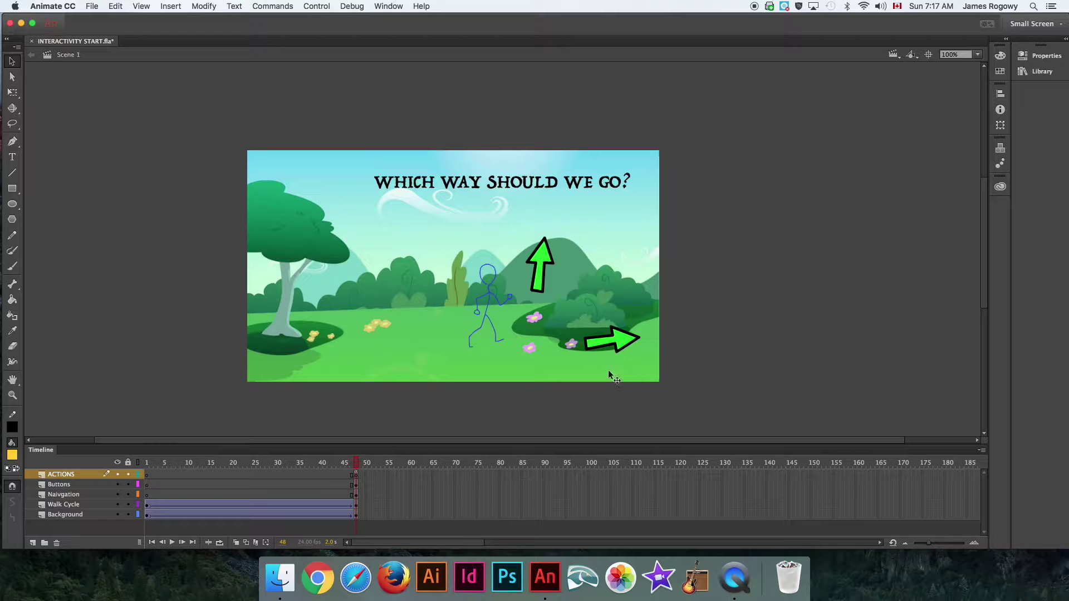
pyautogui.click(893, 54)
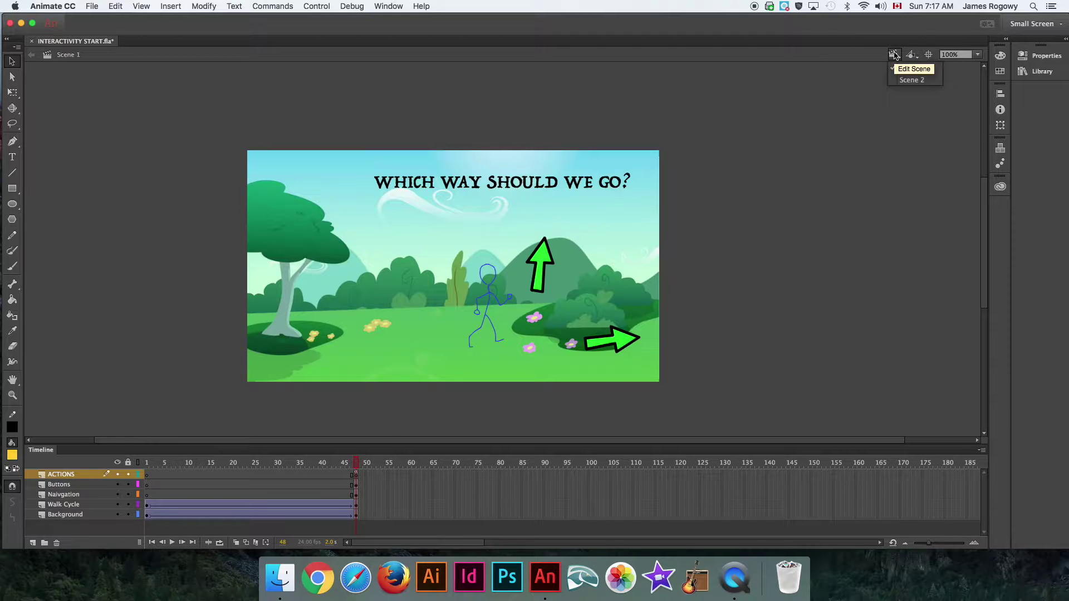
pyautogui.click(906, 80)
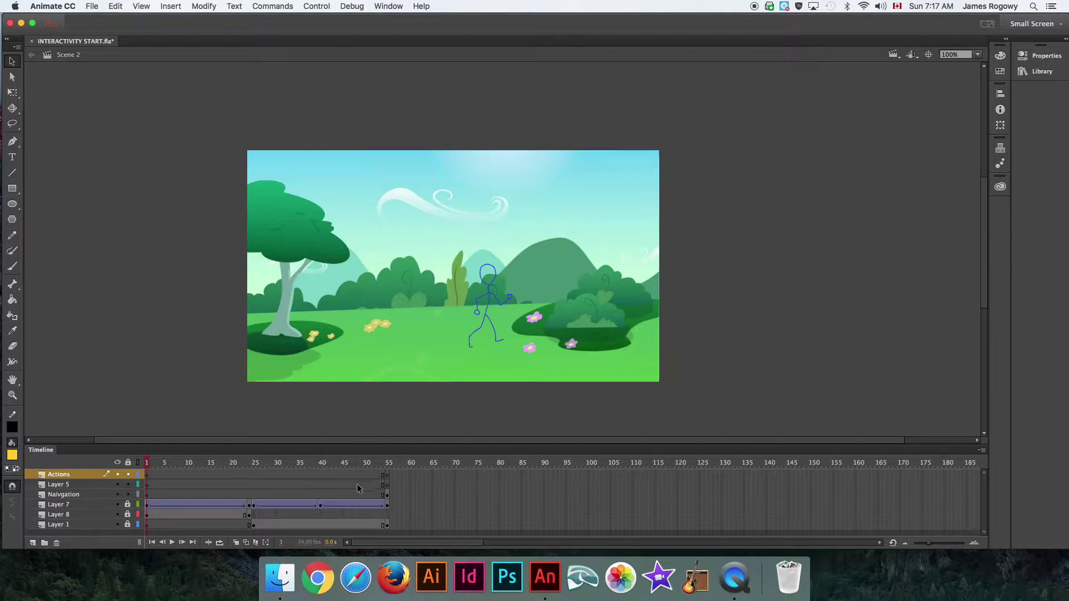
pyautogui.moveTo(349, 465); pyautogui.dragTo(388, 467)
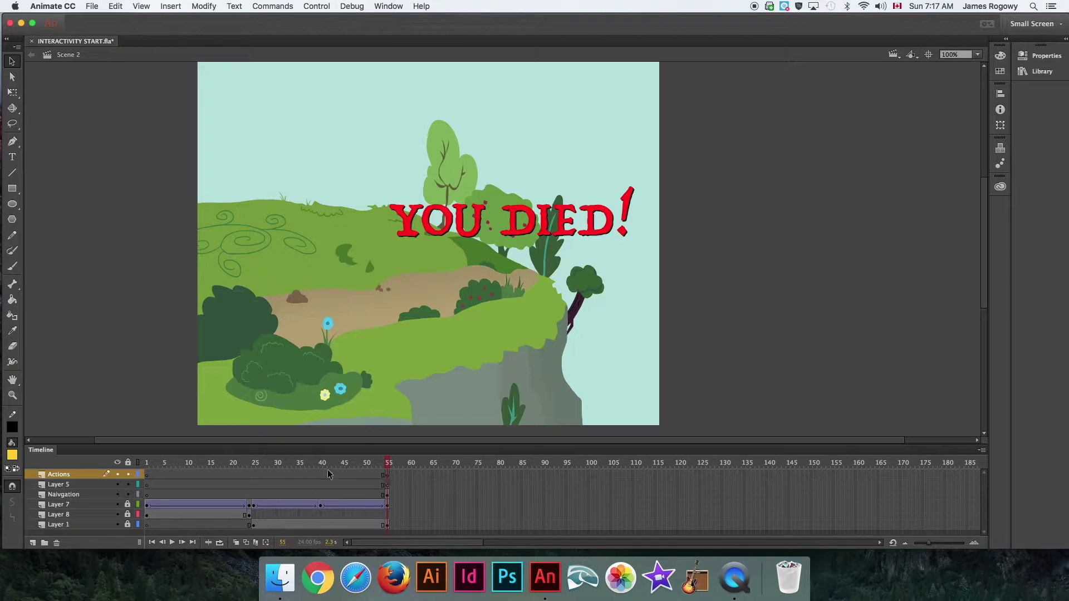
pyautogui.click(388, 477)
pyautogui.rightClick(388, 477)
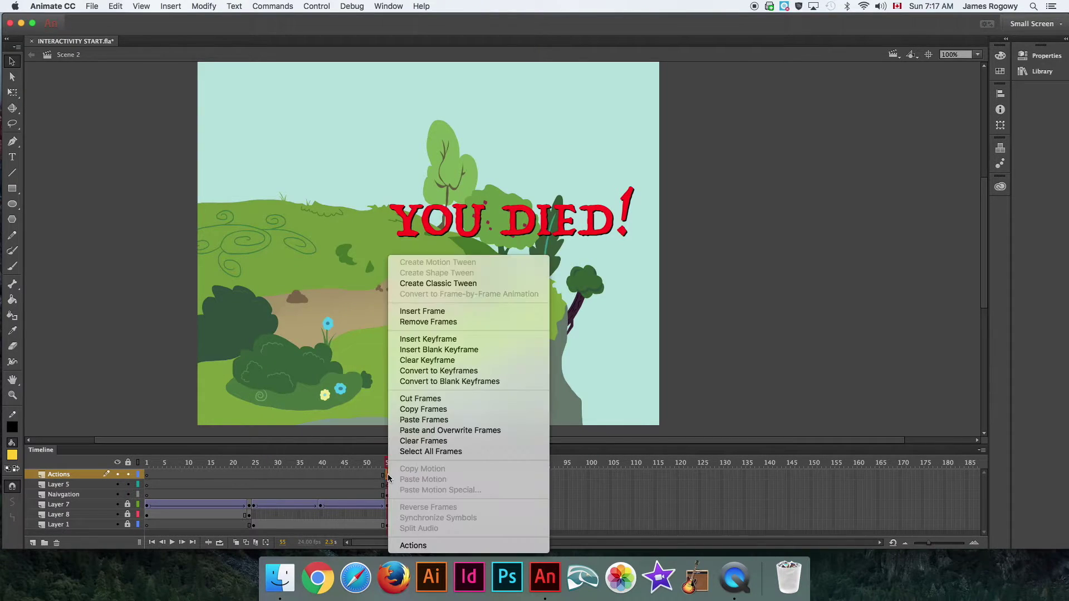
pyautogui.click(415, 545)
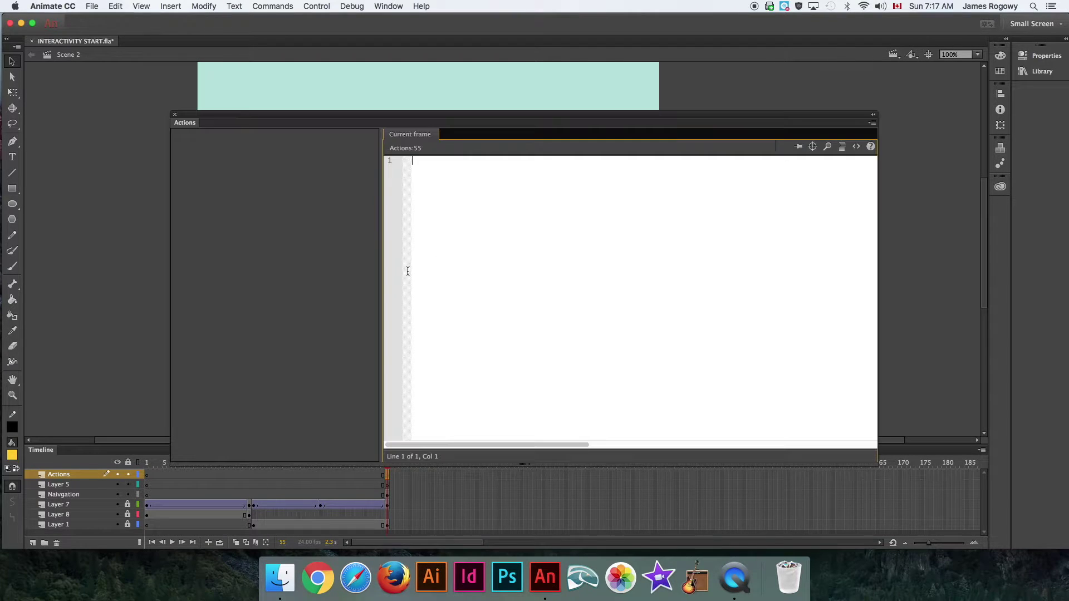
pyautogui.write('stop ();')
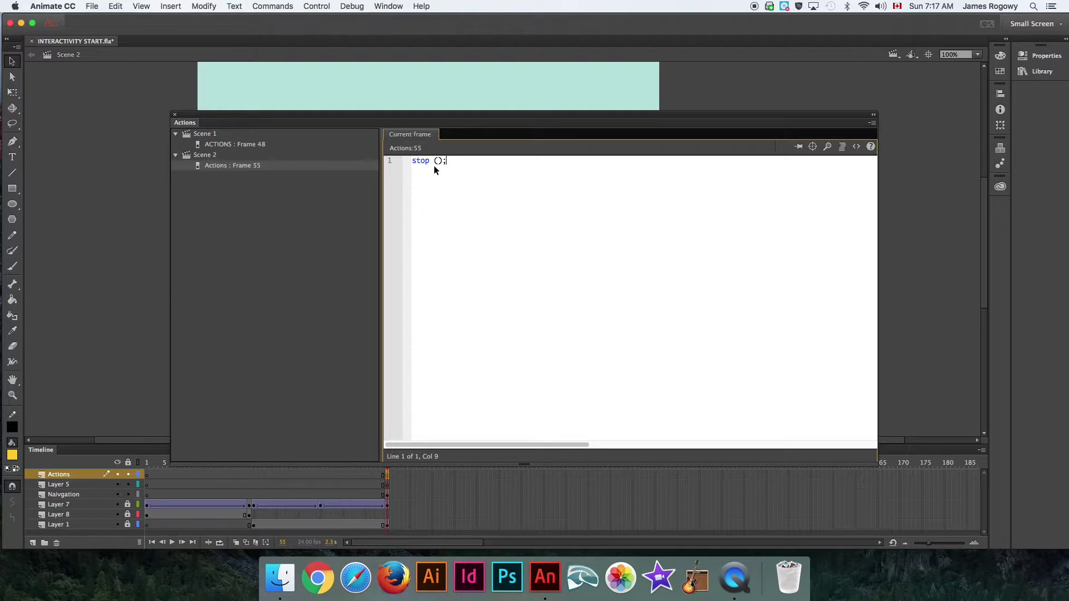
pyautogui.click(176, 118)
# Rewind Scene 2 to frame 1, test only this scene, and close the preview.
pyautogui.click(148, 464)
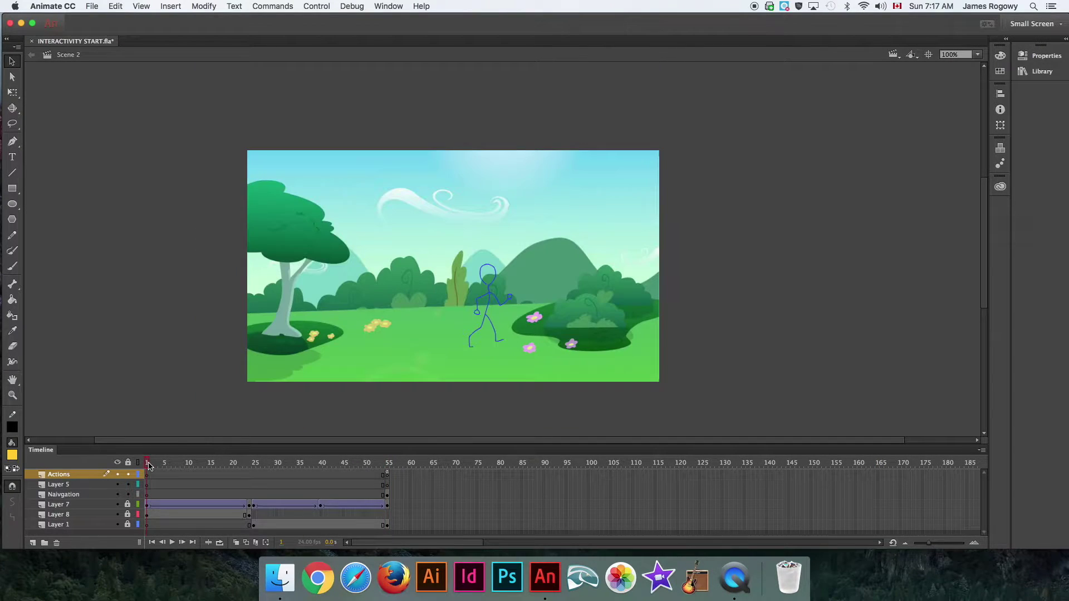
pyautogui.click(308, 6)
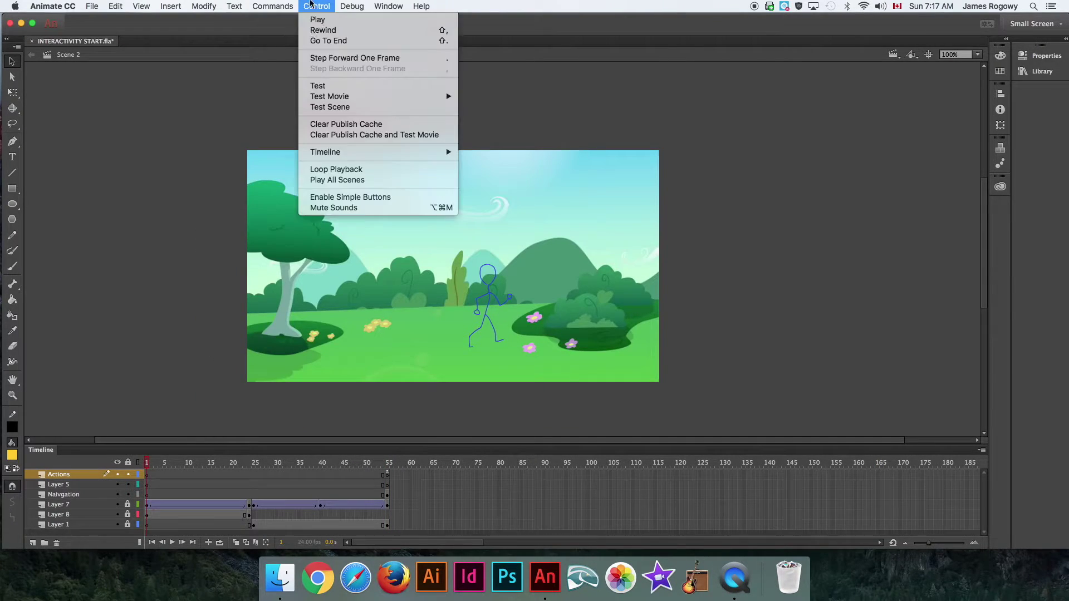
pyautogui.click(320, 107)
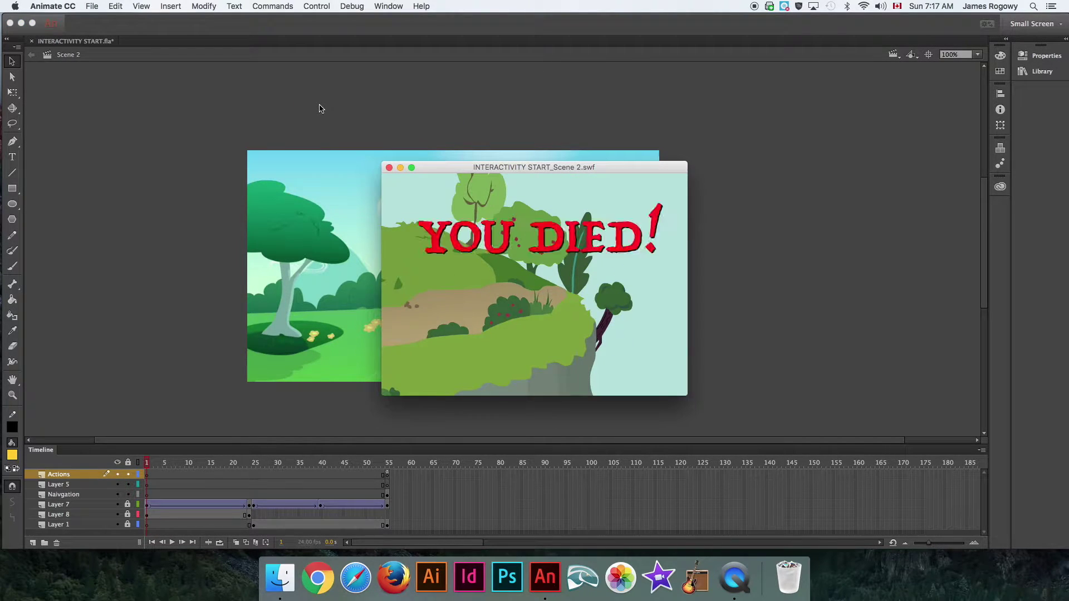
pyautogui.click(389, 168)
# Compare the arrow buttons at frame 48 of Scene 1 with the start of Scene 2, and return to Scene 1.
pyautogui.click(893, 54)
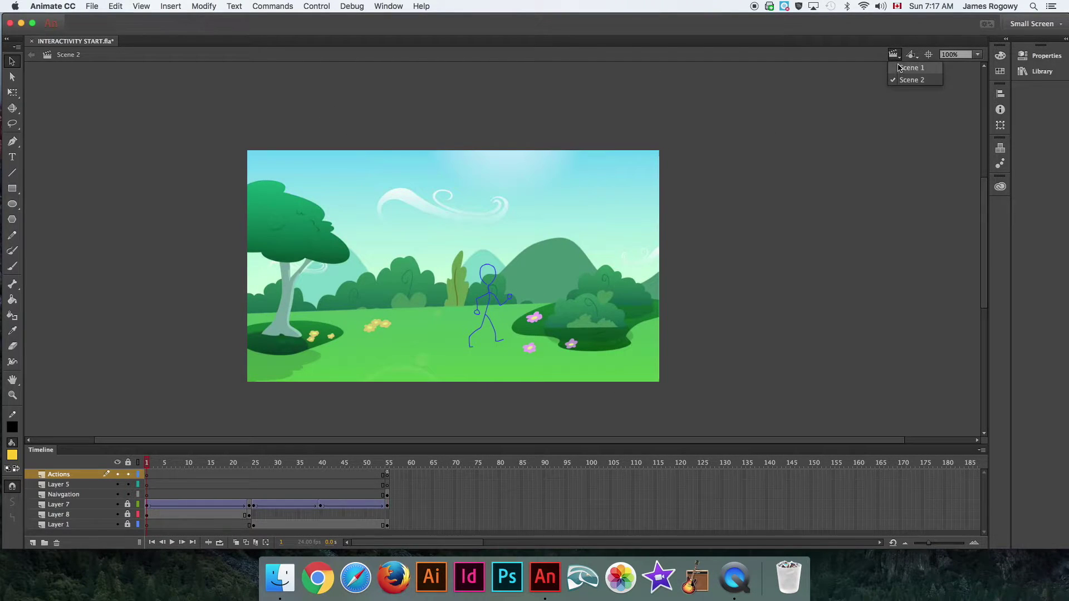
pyautogui.click(899, 66)
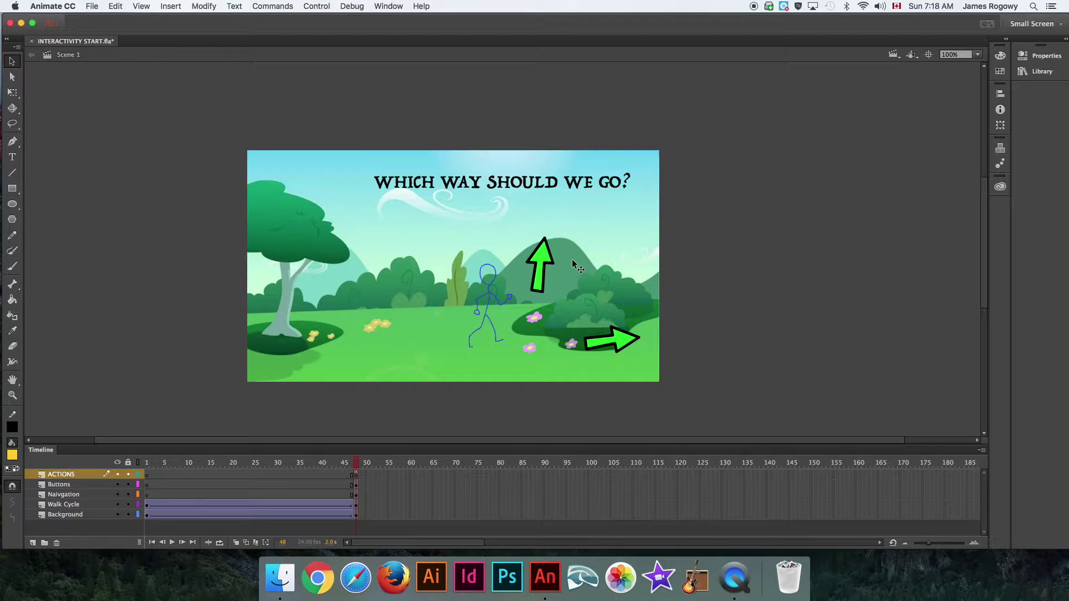
pyautogui.click(623, 341)
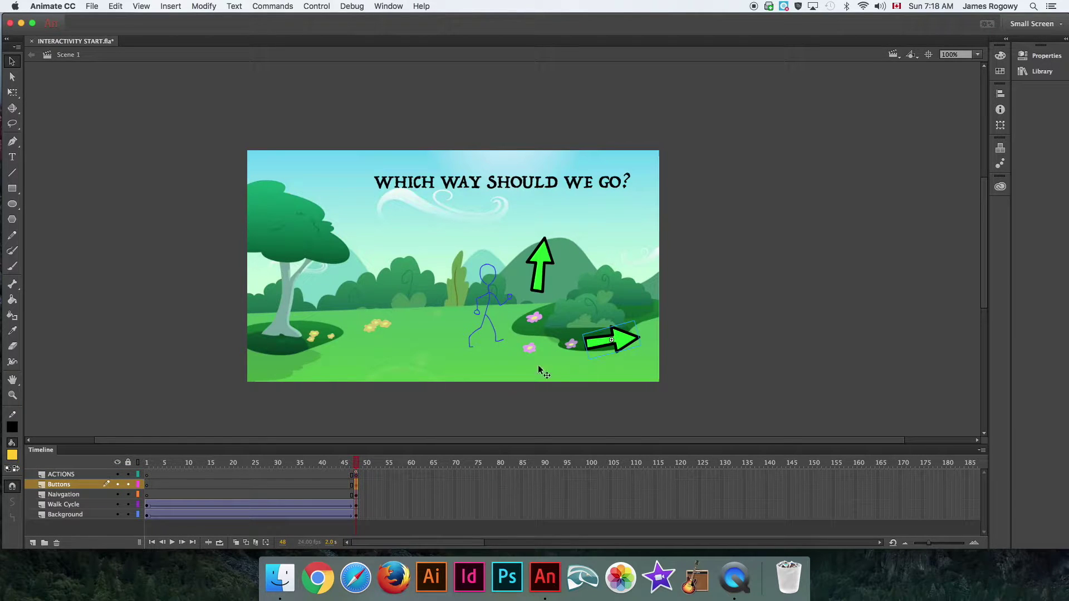
pyautogui.click(686, 319)
pyautogui.click(894, 54)
pyautogui.click(911, 79)
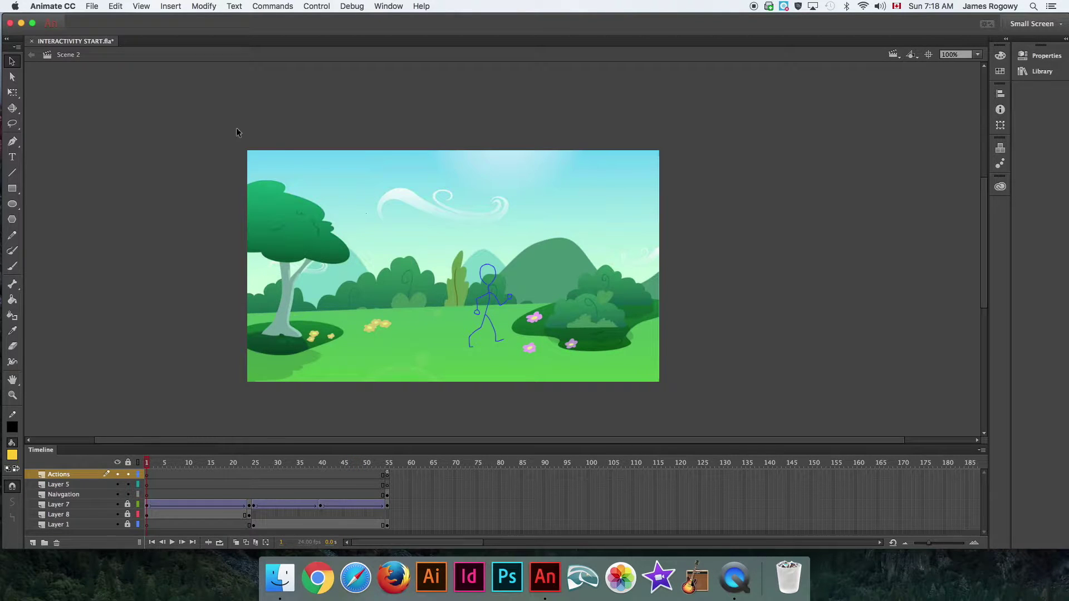
pyautogui.moveTo(147, 469)
pyautogui.mouseDown()
pyautogui.moveTo(387, 474)
pyautogui.moveTo(160, 474)
pyautogui.mouseUp()
pyautogui.click(894, 54)
pyautogui.click(906, 68)
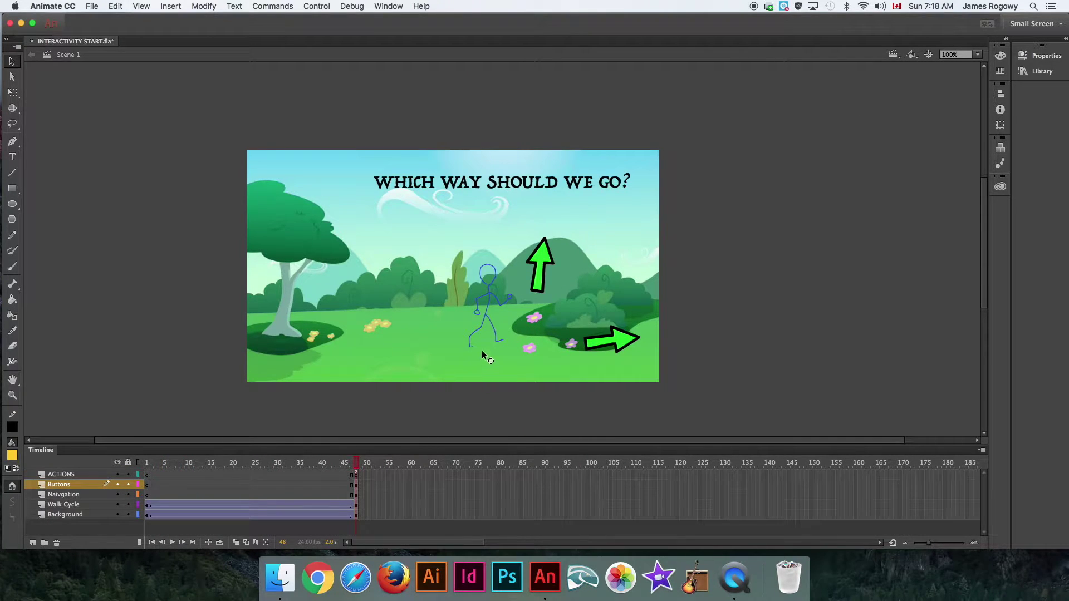
# Select the right-pointing arrow in Scene 1 and open the script editor for it, moved clear of the timeline.
pyautogui.click(618, 343)
pyautogui.click(389, 6)
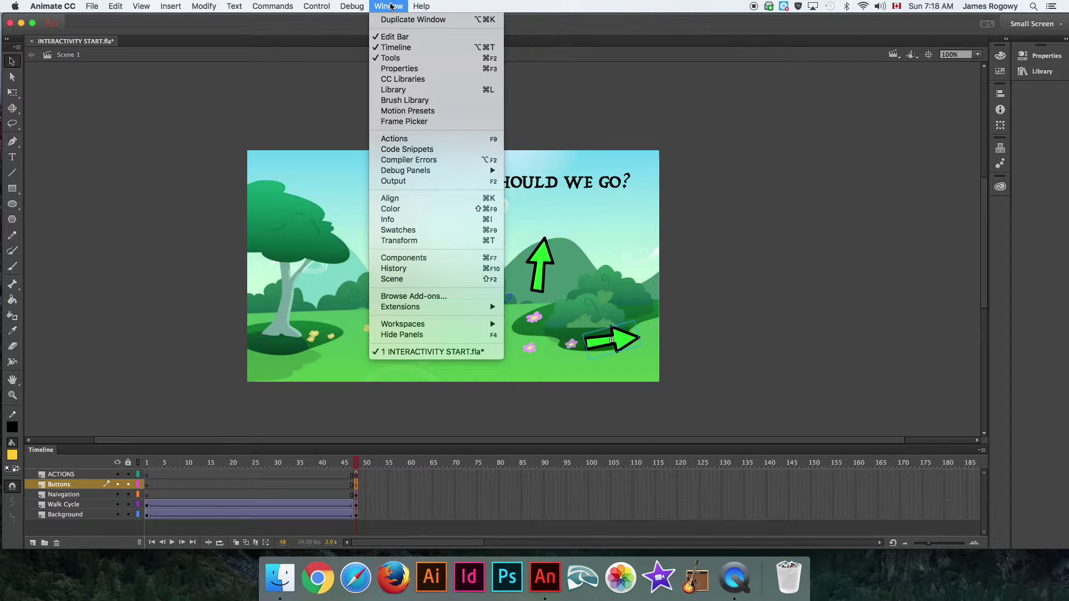
pyautogui.click(405, 140)
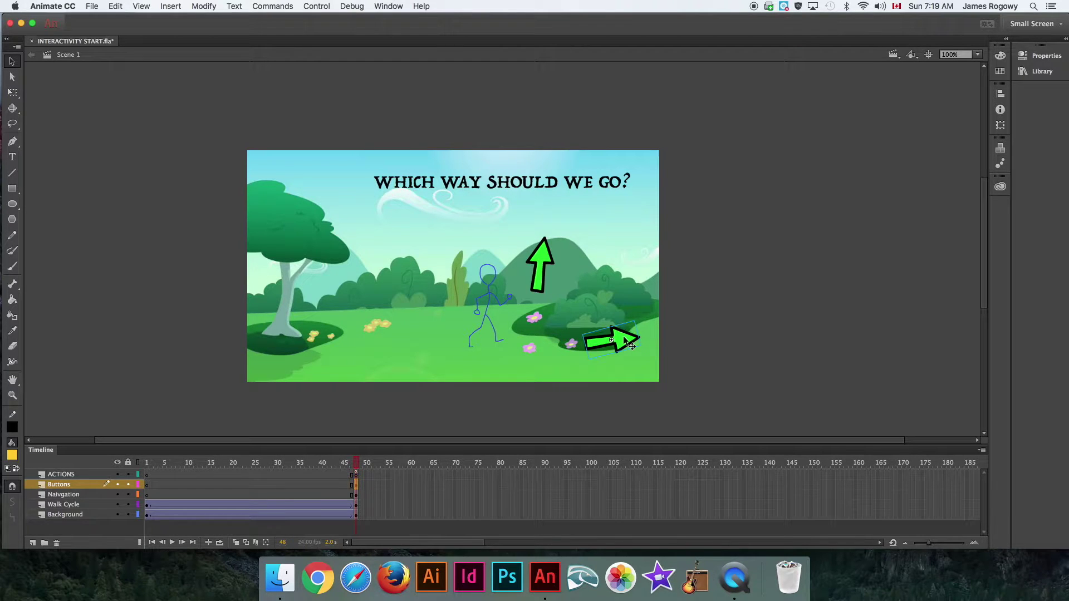
pyautogui.click(318, 6)
pyautogui.moveTo(389, 6)
pyautogui.click(404, 139)
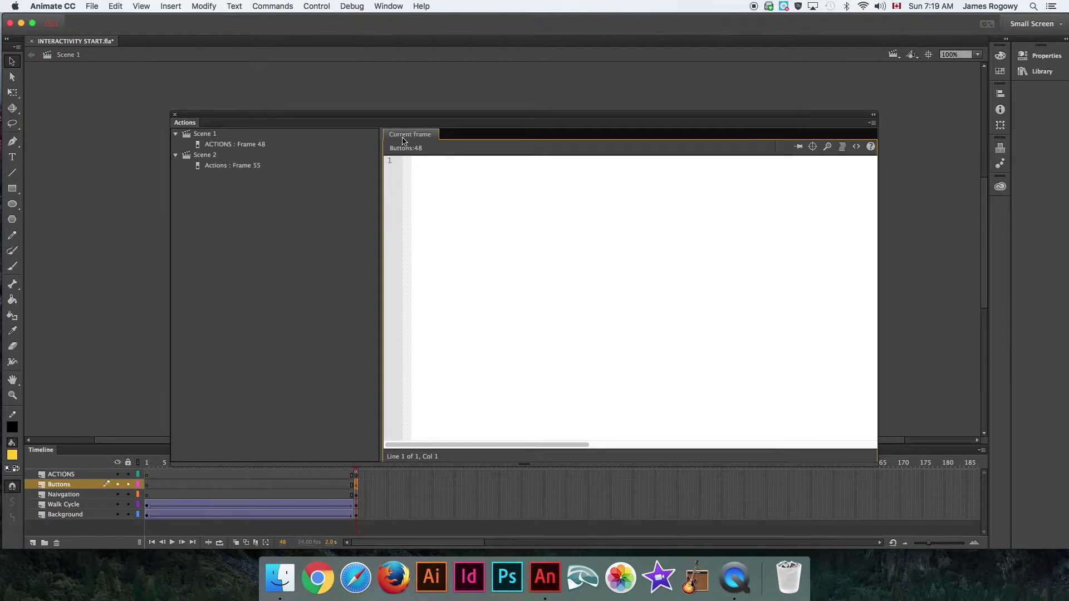
pyautogui.moveTo(426, 123); pyautogui.dragTo(383, 62)
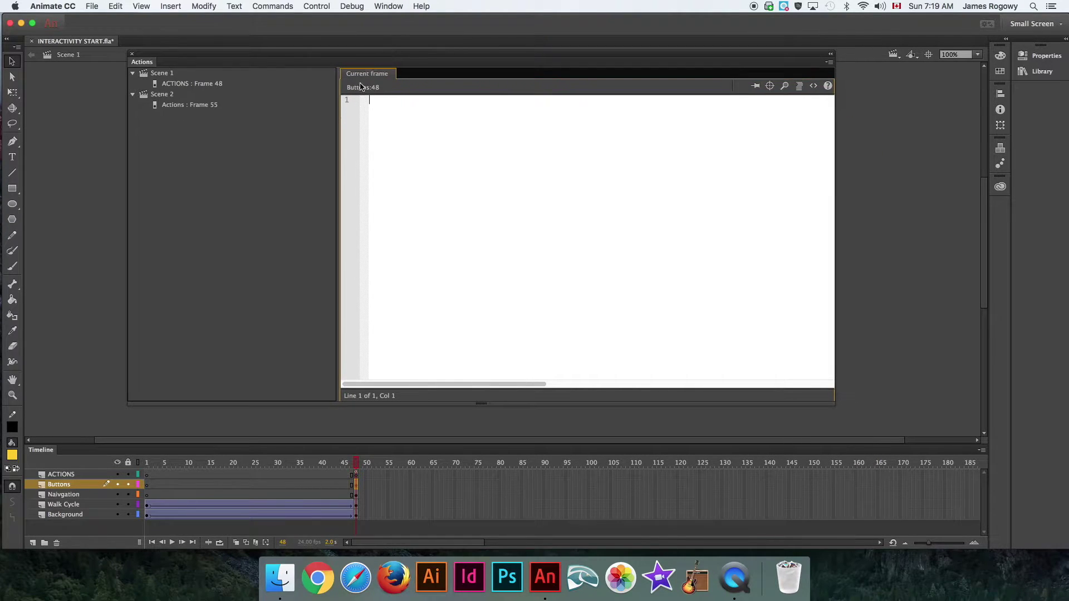
# Open the Code Snippets and arrange them side by side with the script editor.
pyautogui.click(813, 87)
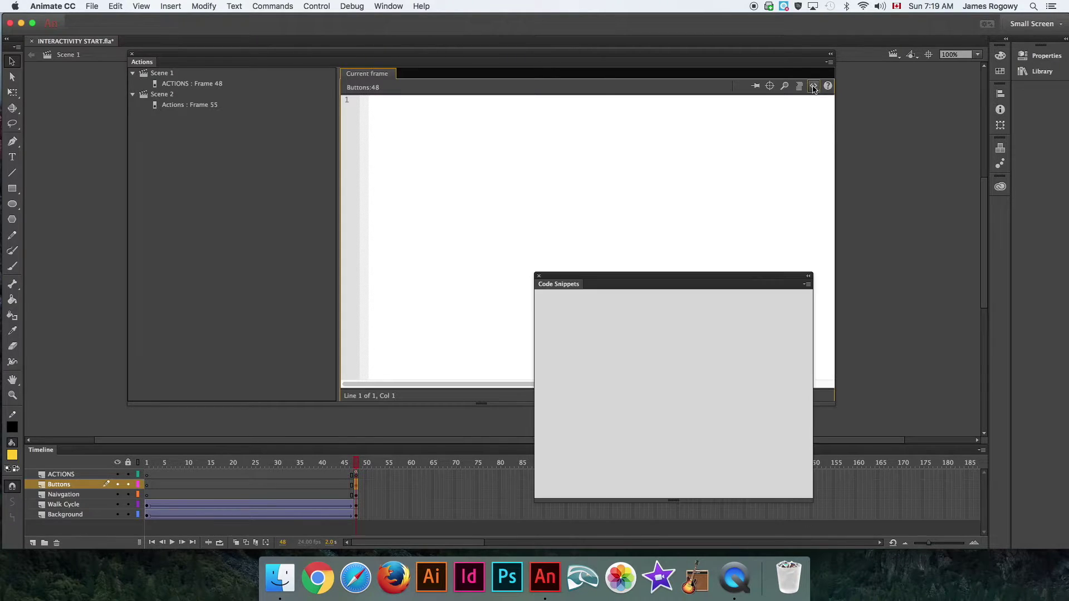
pyautogui.moveTo(636, 279); pyautogui.dragTo(150, 86)
pyautogui.moveTo(223, 54); pyautogui.dragTo(431, 58)
pyautogui.moveTo(242, 88)
pyautogui.mouseDown()
pyautogui.moveTo(252, 86)
pyautogui.moveTo(242, 86)
pyautogui.mouseUp()
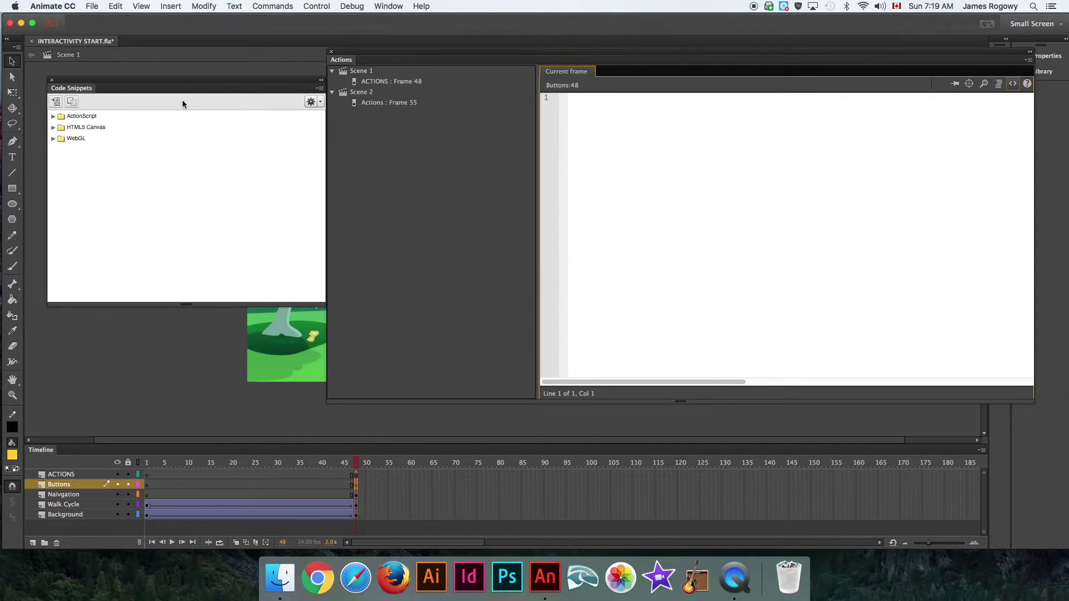
# Apply the ActionScript Timeline Navigation snippet "Click to Go to Scene and Play" to the right-pointing arrow.
pyautogui.click(55, 117)
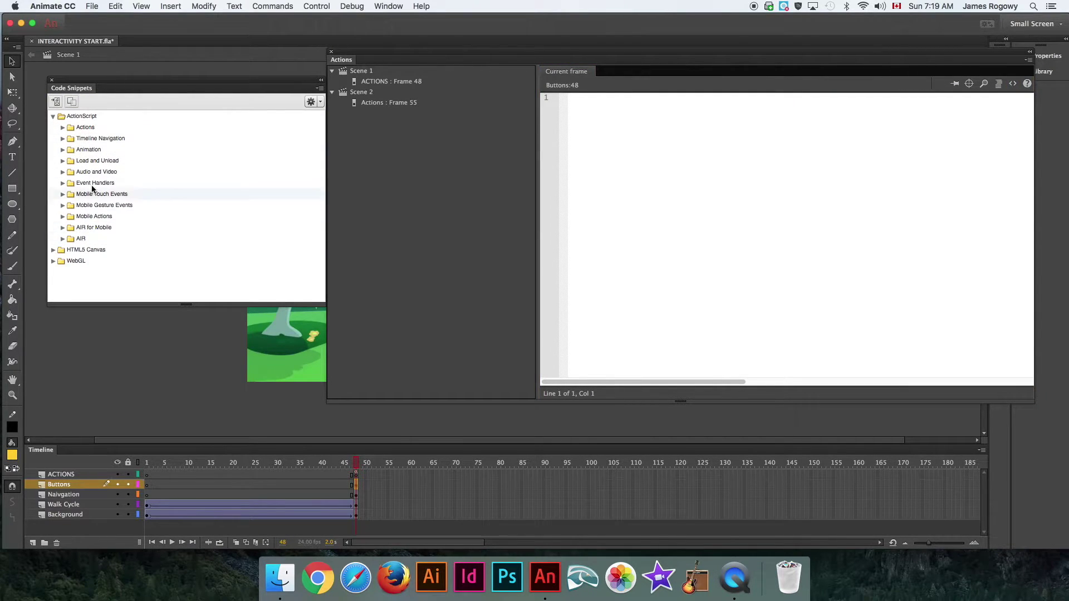
pyautogui.click(62, 138)
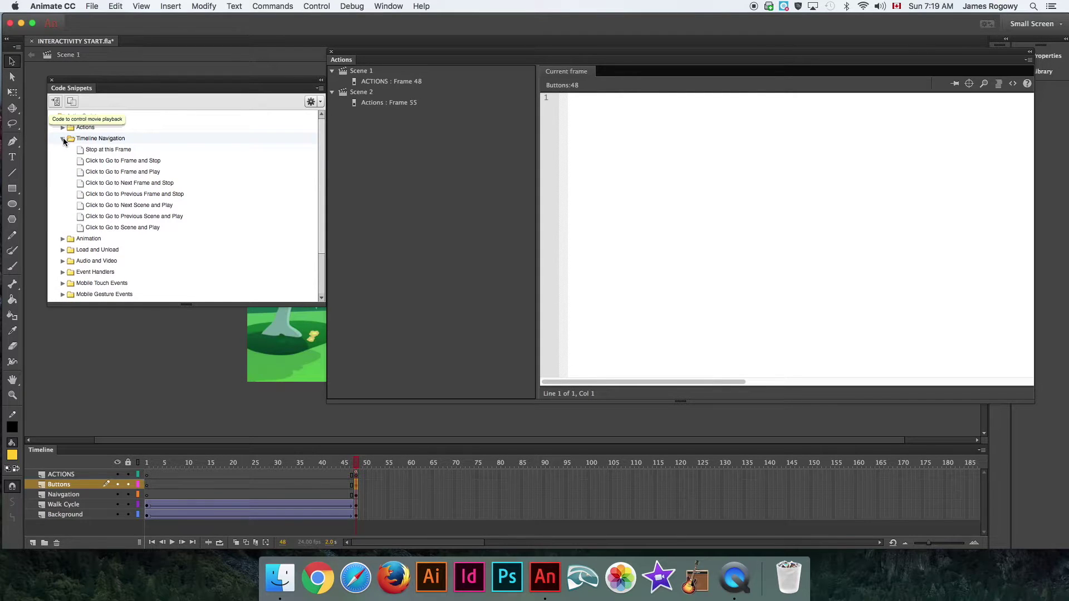
pyautogui.click(62, 138)
pyautogui.click(62, 128)
pyautogui.click(63, 128)
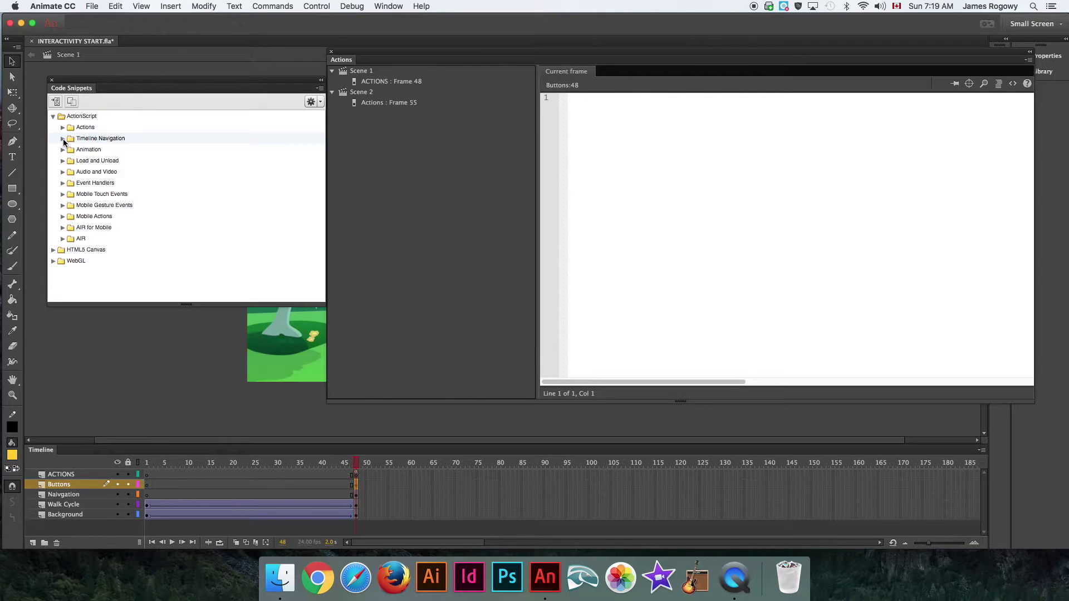
pyautogui.click(62, 138)
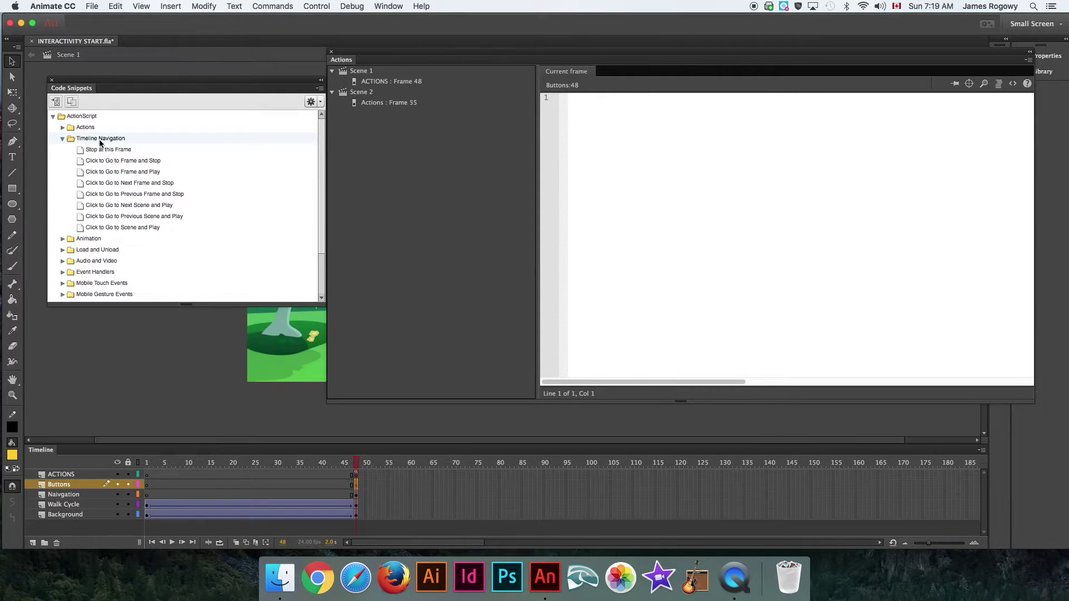
pyautogui.doubleClick(107, 226)
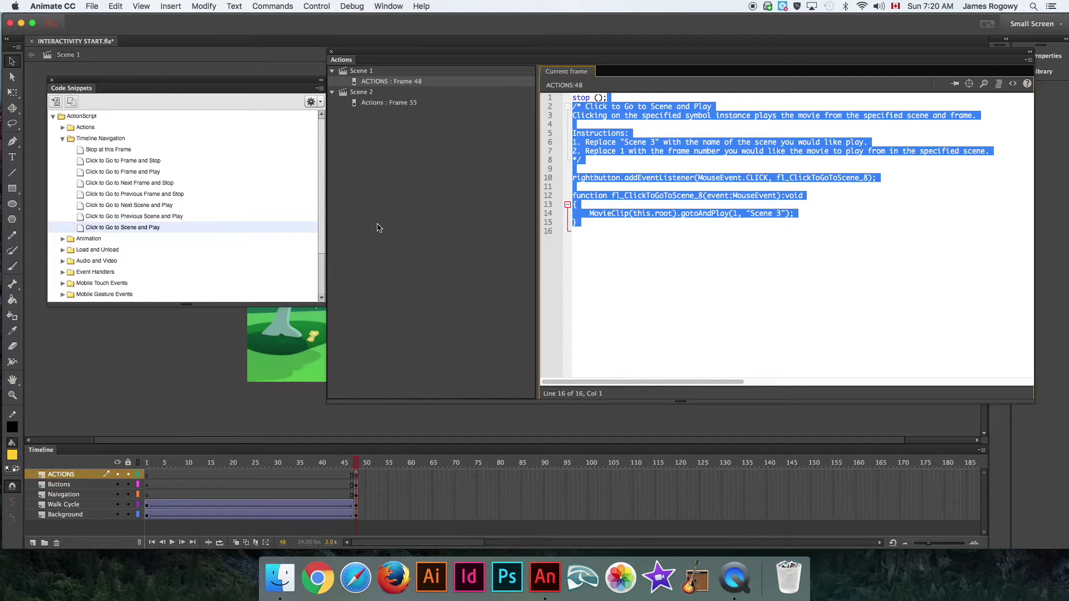
# Set the target scene in the snippet's gotoAndPlay call to "Scene 2", and close the script editor and Code Snippets.
pyautogui.moveTo(616, 55); pyautogui.dragTo(459, 56)
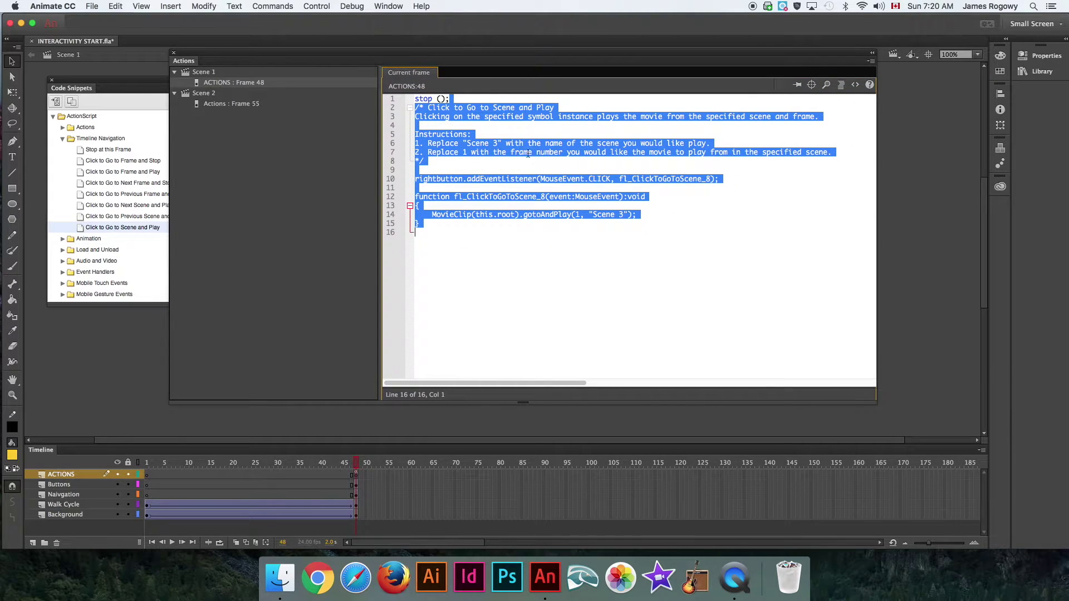
pyautogui.click(656, 188)
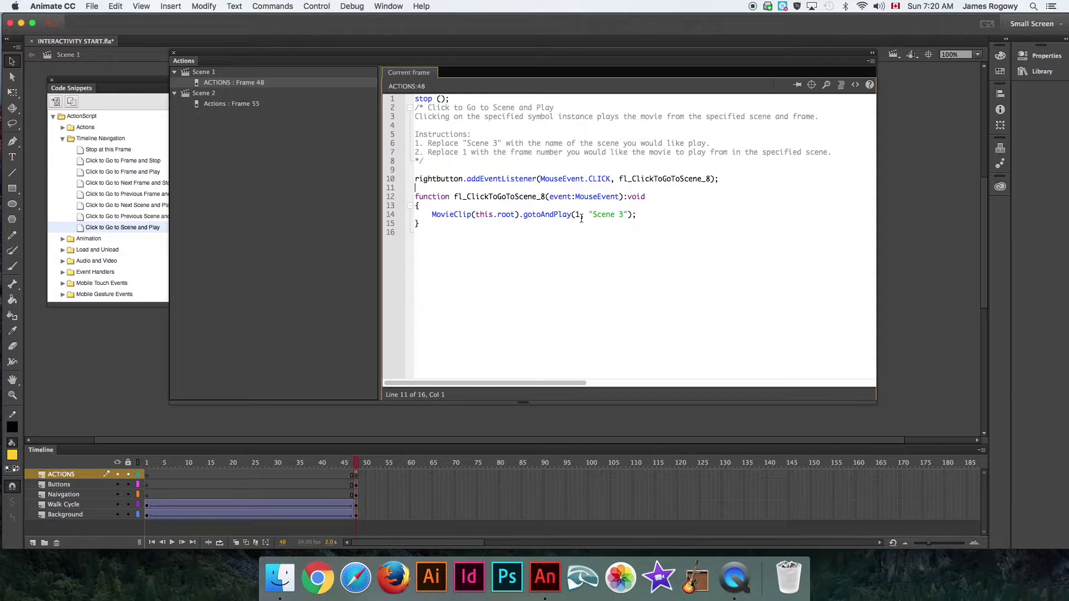
pyautogui.click(619, 214)
pyautogui.doubleClick(621, 214)
pyautogui.write('2')
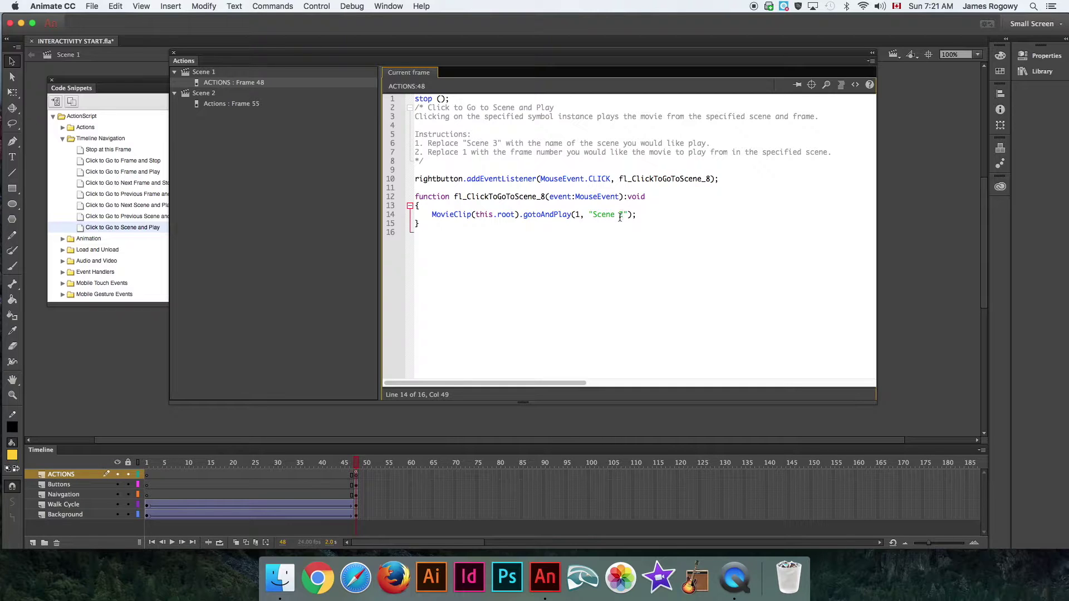
pyautogui.click(174, 53)
pyautogui.click(51, 80)
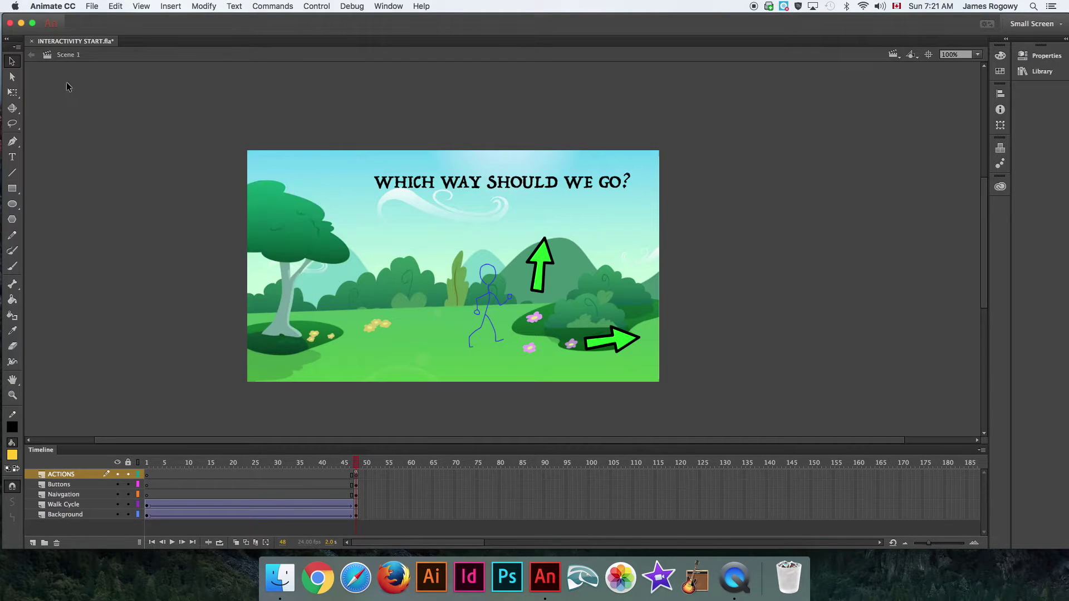
# Test the movie, follow the right-pointing arrow in the preview, and close the preview.
pyautogui.click(319, 6)
pyautogui.click(312, 85)
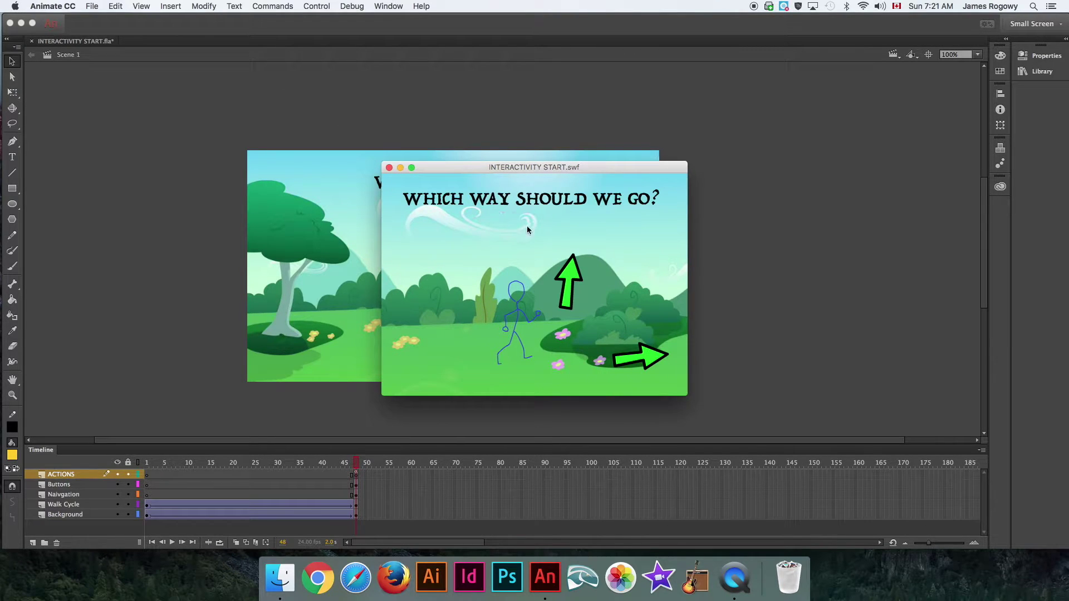
pyautogui.click(647, 356)
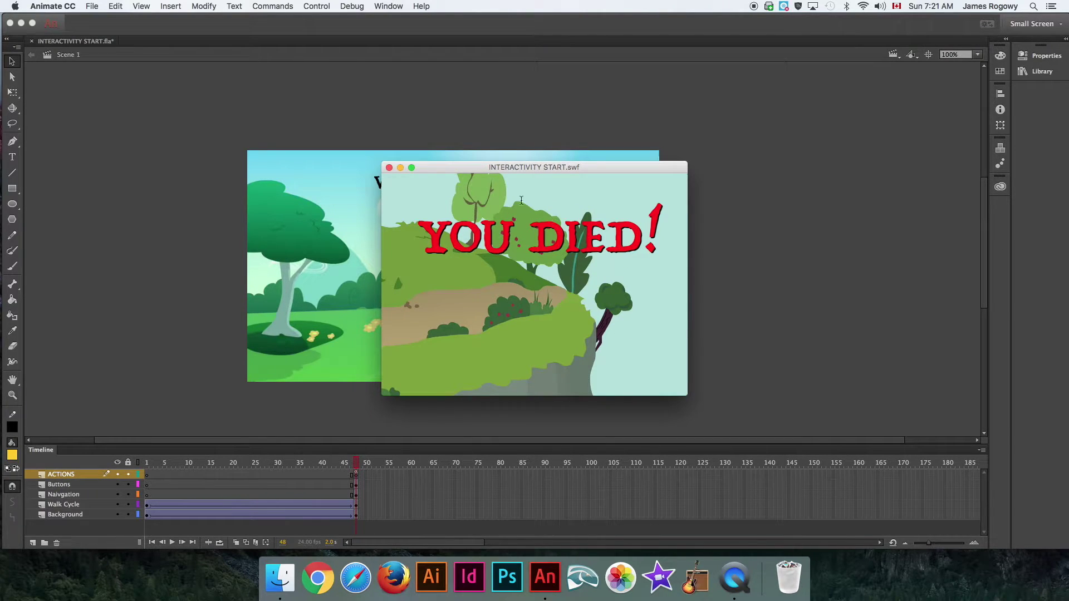
pyautogui.click(389, 168)
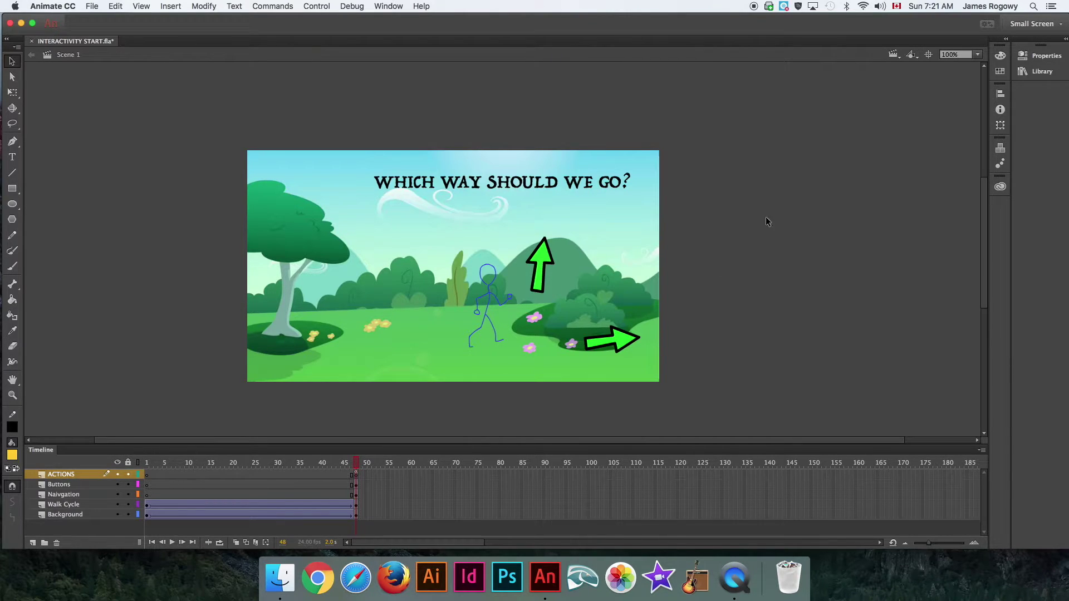
# Switch to Scene 2 and find the restart button symbol in the Library.
pyautogui.click(893, 55)
pyautogui.click(903, 81)
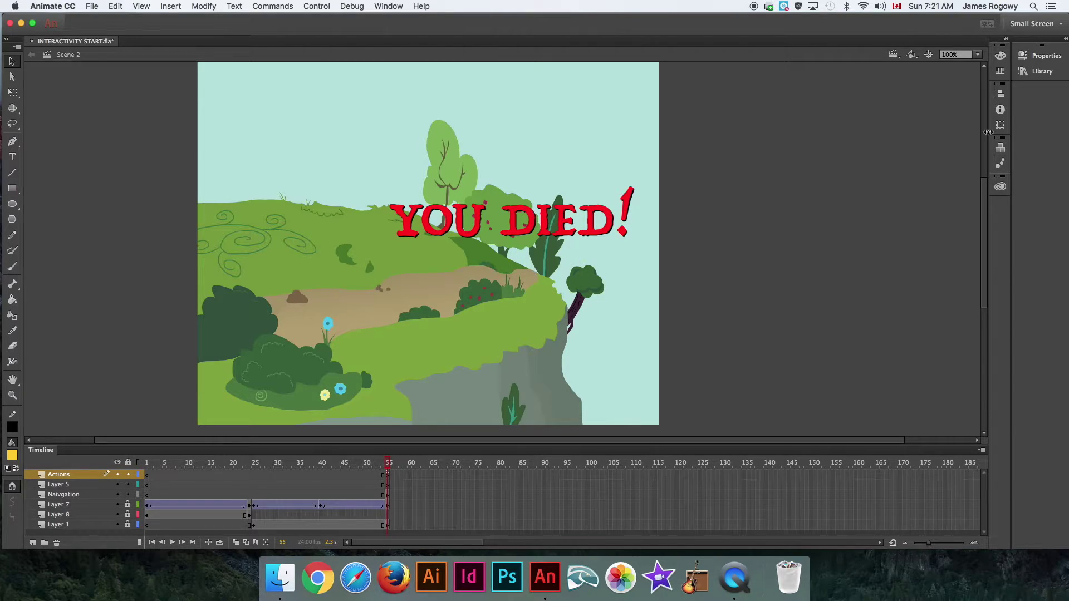
pyautogui.click(1037, 72)
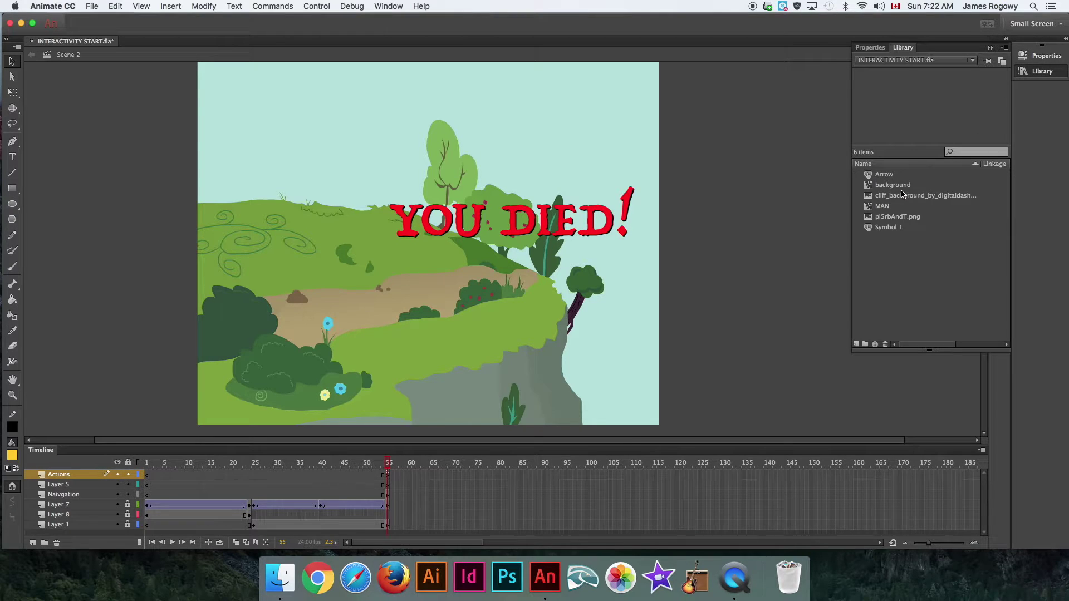
pyautogui.click(870, 207)
pyautogui.click(871, 174)
pyautogui.click(872, 228)
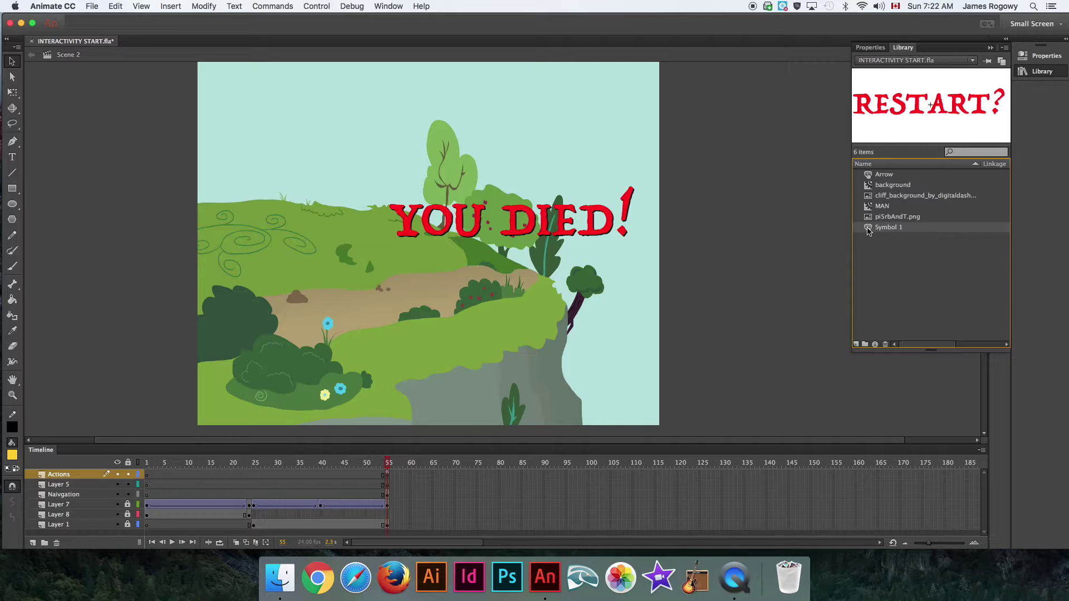
# Place the Symbol 1 restart button on Layer 5 at frame 55, centred just below the "YOU DIED!" text.
pyautogui.click(70, 486)
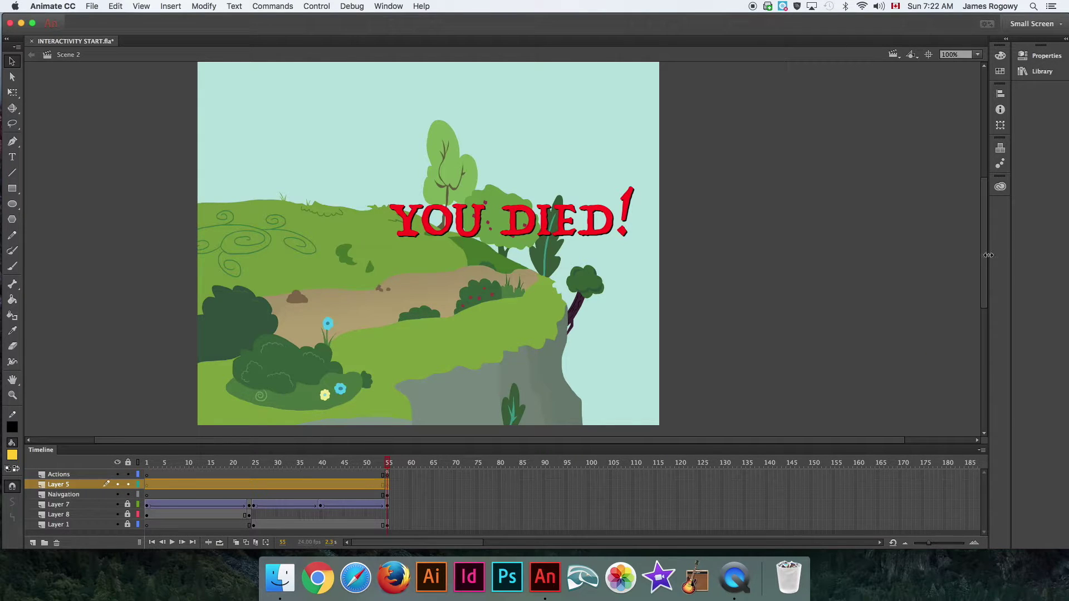
pyautogui.click(1039, 73)
pyautogui.moveTo(866, 232); pyautogui.dragTo(518, 257)
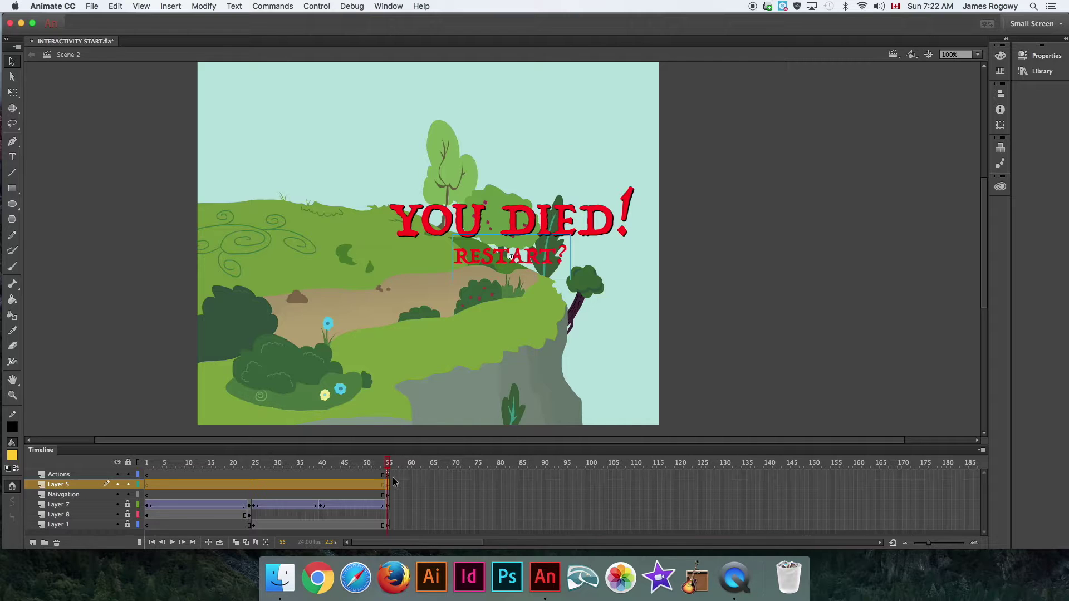
pyautogui.moveTo(388, 464)
pyautogui.mouseDown()
pyautogui.moveTo(334, 472)
pyautogui.moveTo(393, 479)
pyautogui.mouseUp()
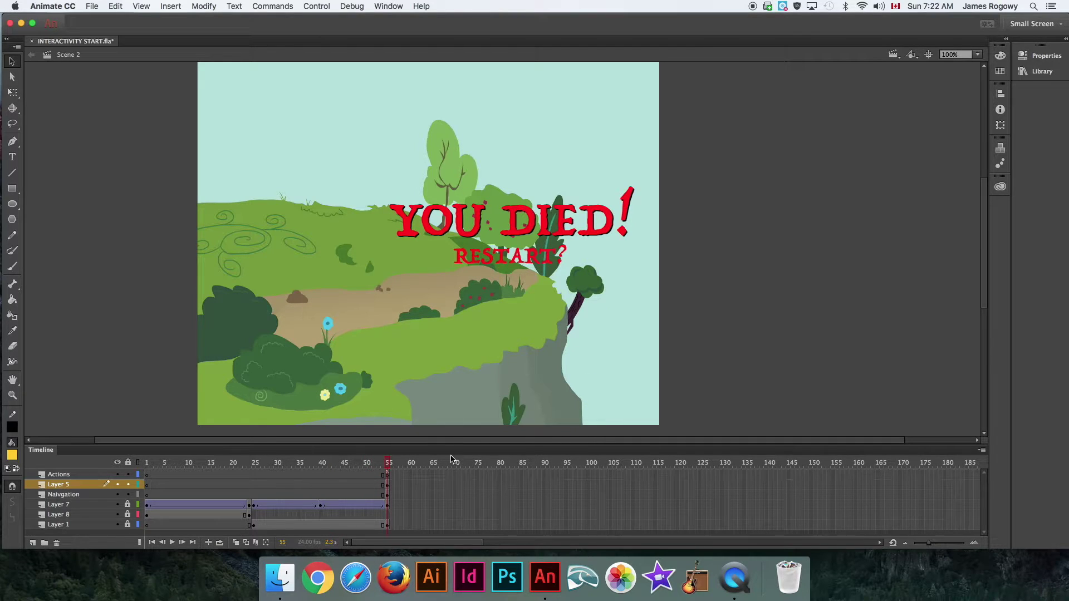
pyautogui.click(505, 268)
pyautogui.click(729, 256)
# Test only Scene 2 to check the restart button, and close the preview.
pyautogui.click(316, 6)
pyautogui.click(319, 109)
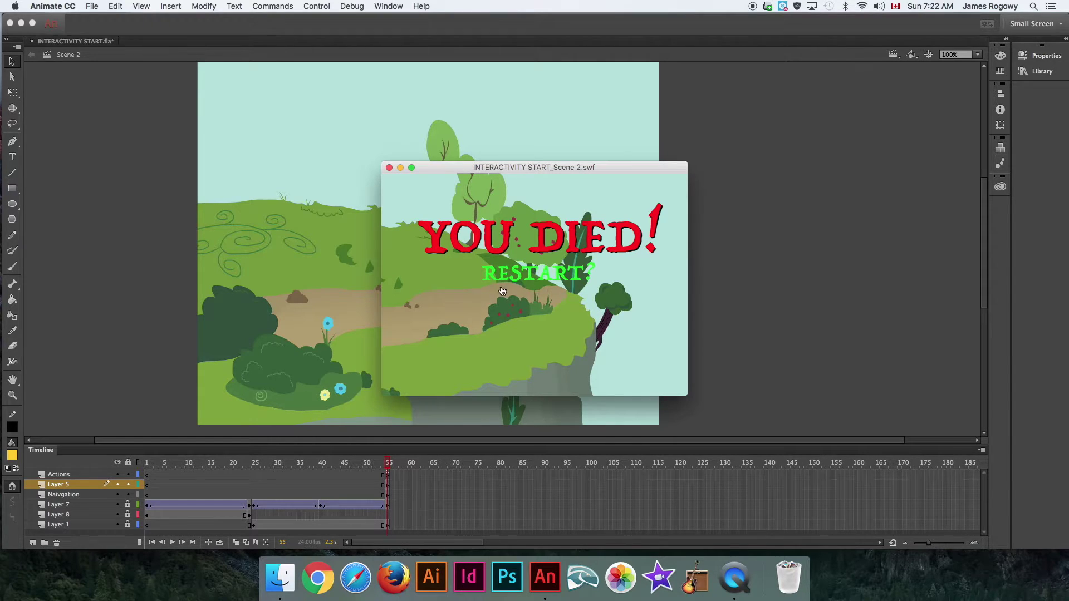
pyautogui.click(389, 168)
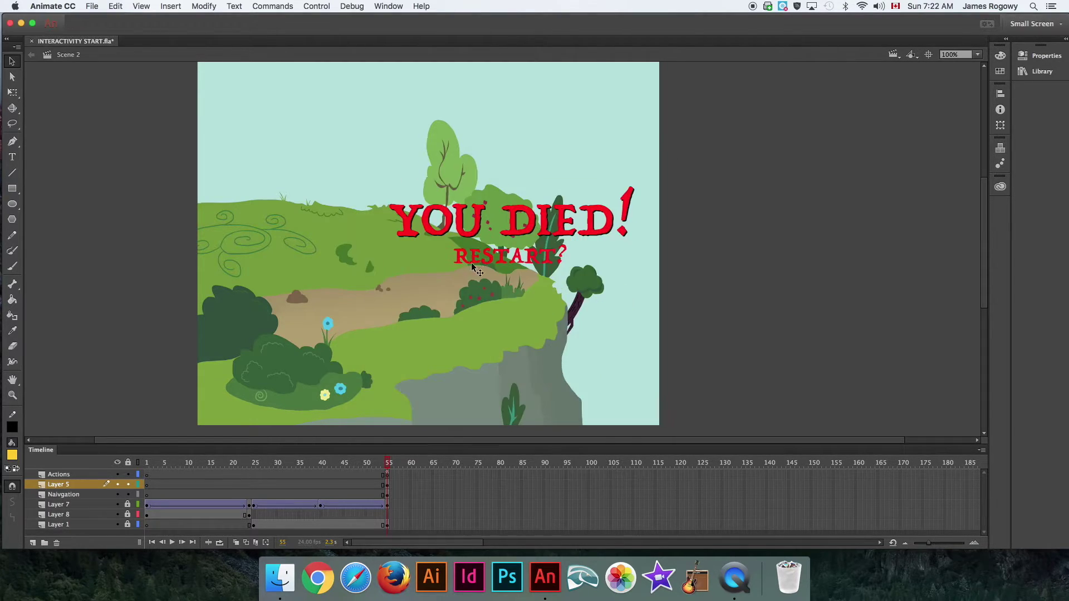
# Apply the ActionScript Timeline Navigation snippet "Click to Go to Scene and Play" to the restart button, accepting an automatic instance name.
pyautogui.click(500, 257)
pyautogui.click(388, 7)
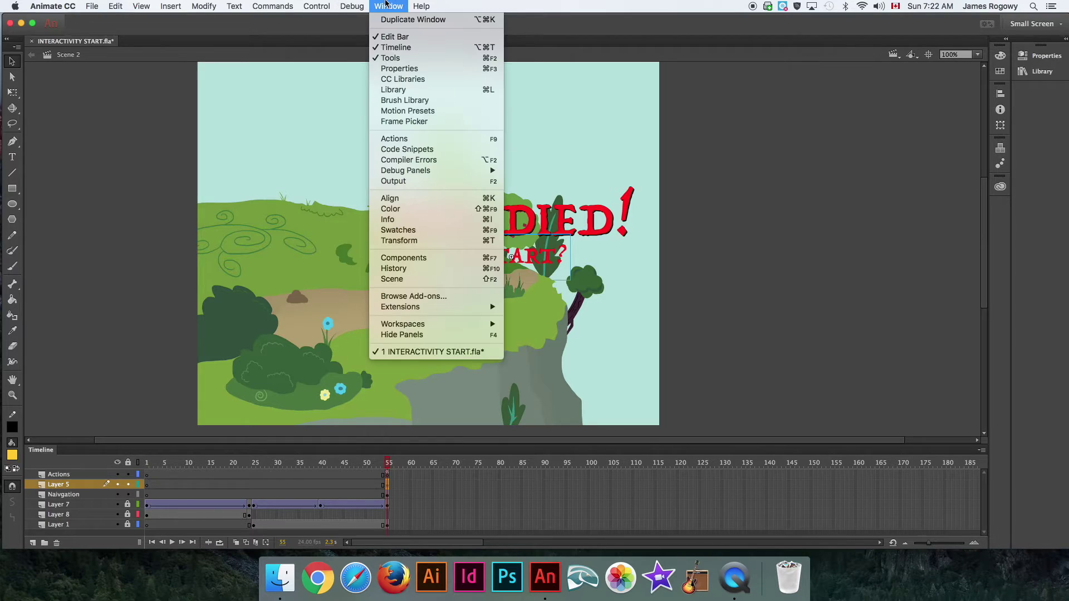
pyautogui.click(394, 138)
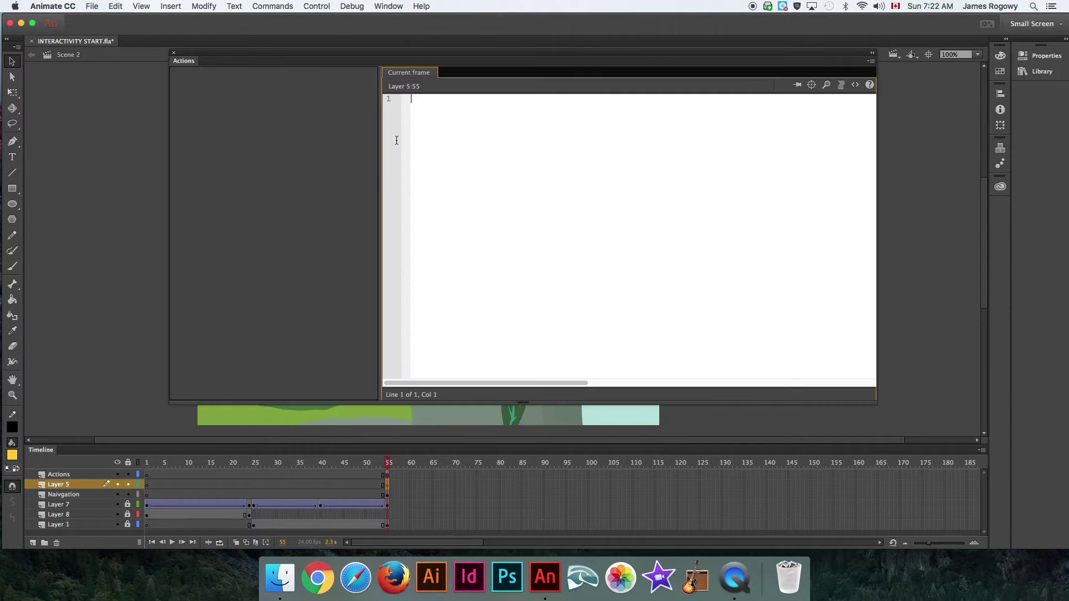
pyautogui.click(856, 86)
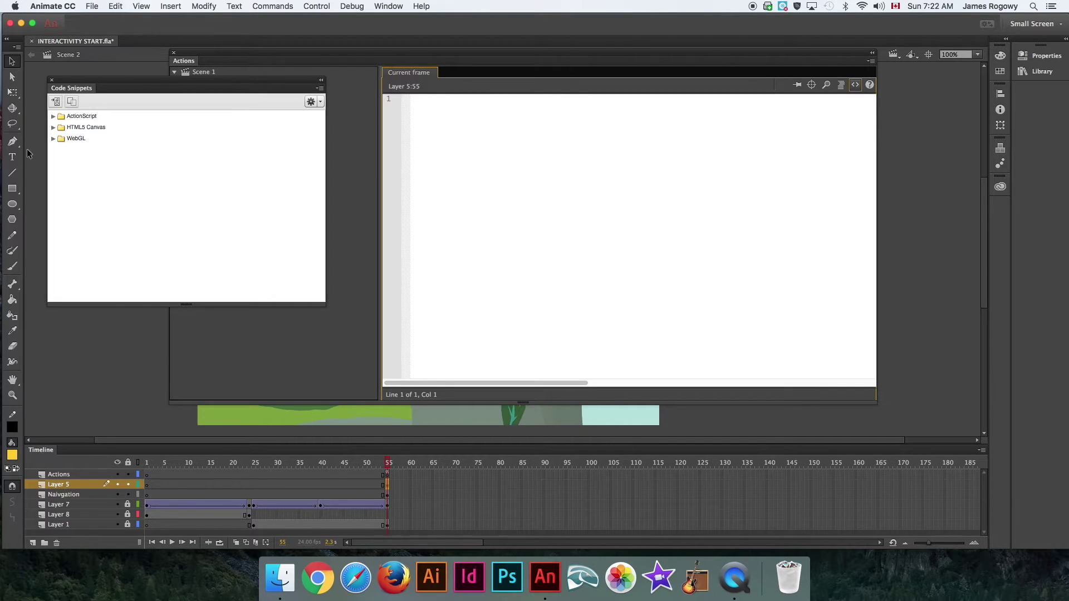
pyautogui.click(53, 117)
pyautogui.click(62, 138)
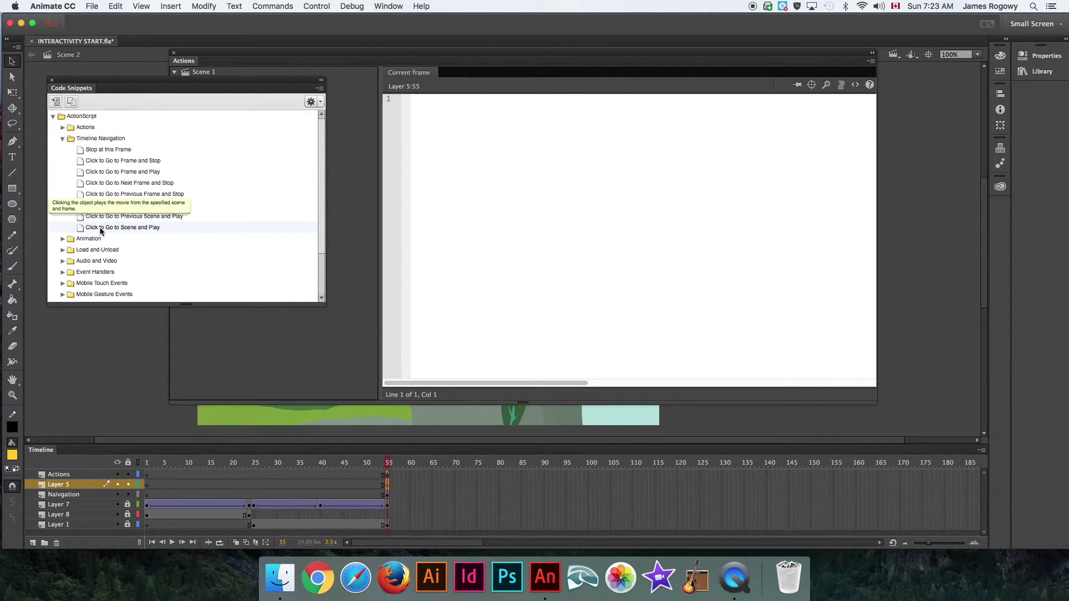
pyautogui.doubleClick(99, 227)
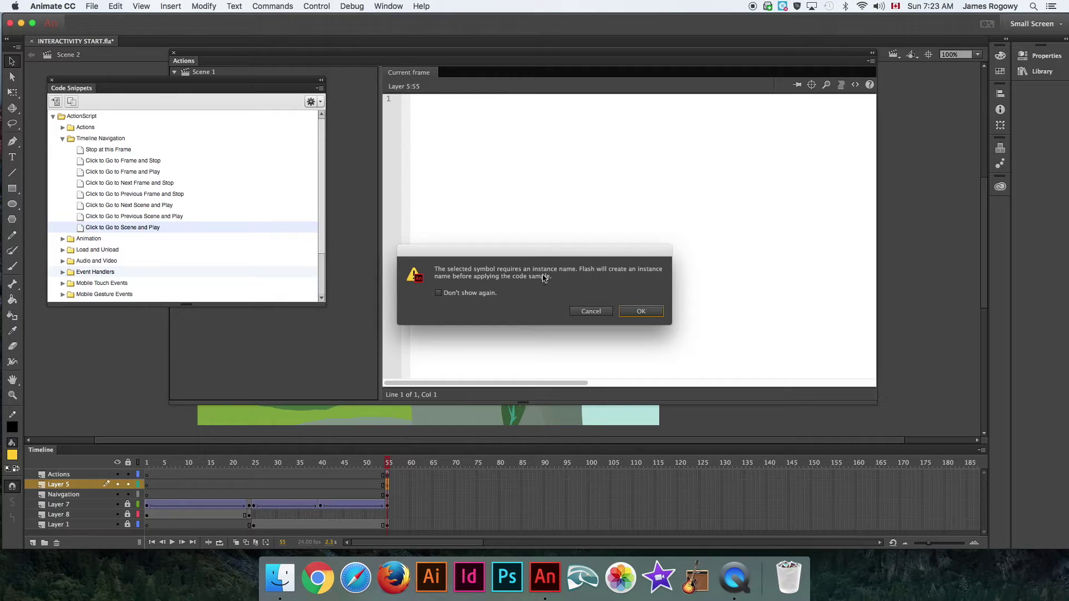
pyautogui.click(640, 312)
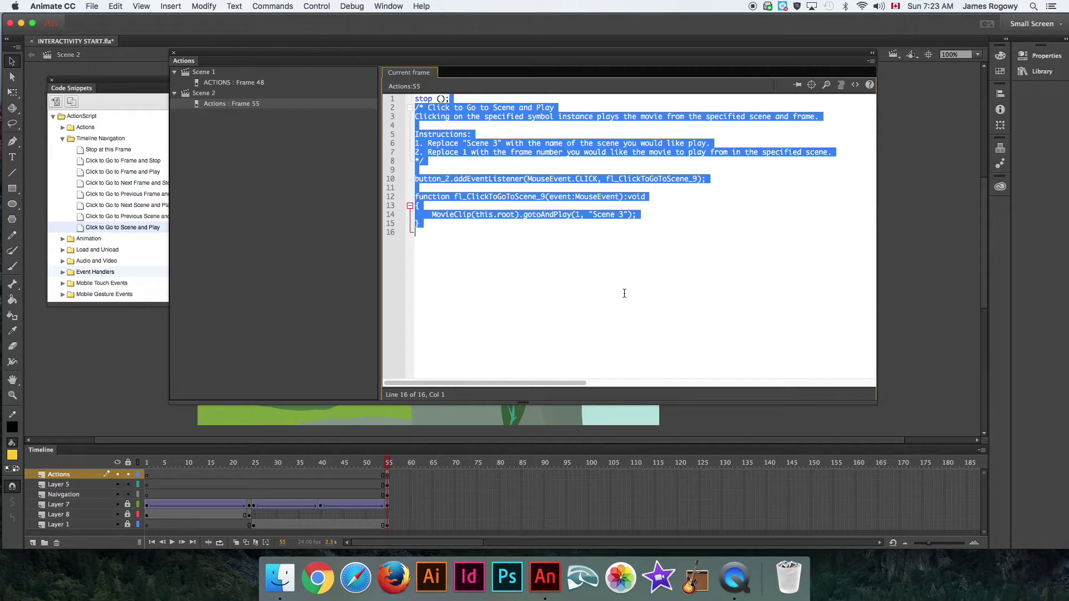
# Change the restart button's target scene in the gotoAndPlay line to "Scene 1" and close the code windows.
pyautogui.click(625, 224)
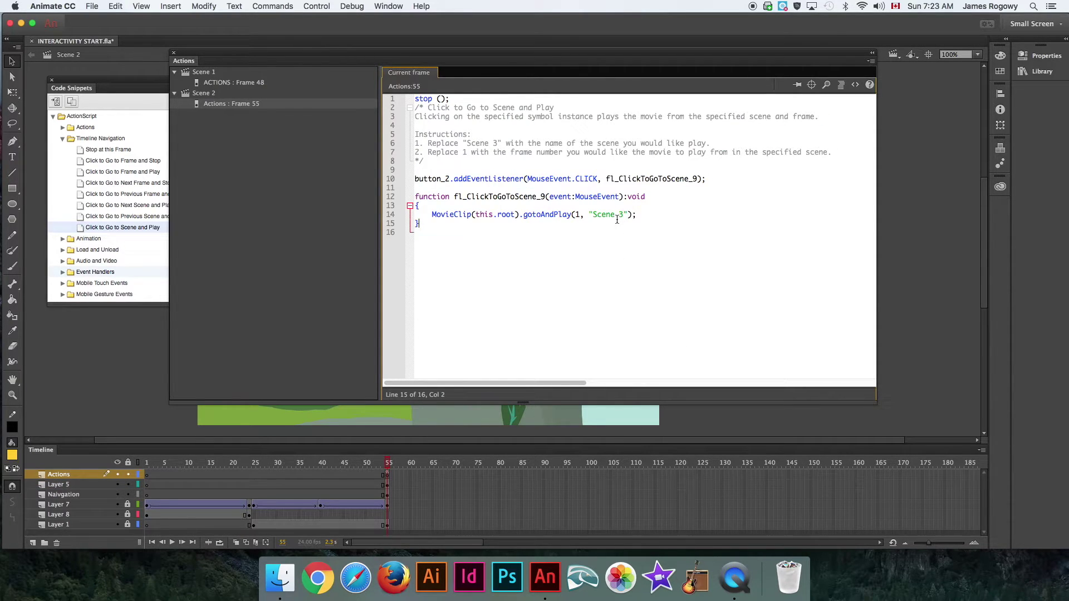
pyautogui.write('1')
pyautogui.click(173, 55)
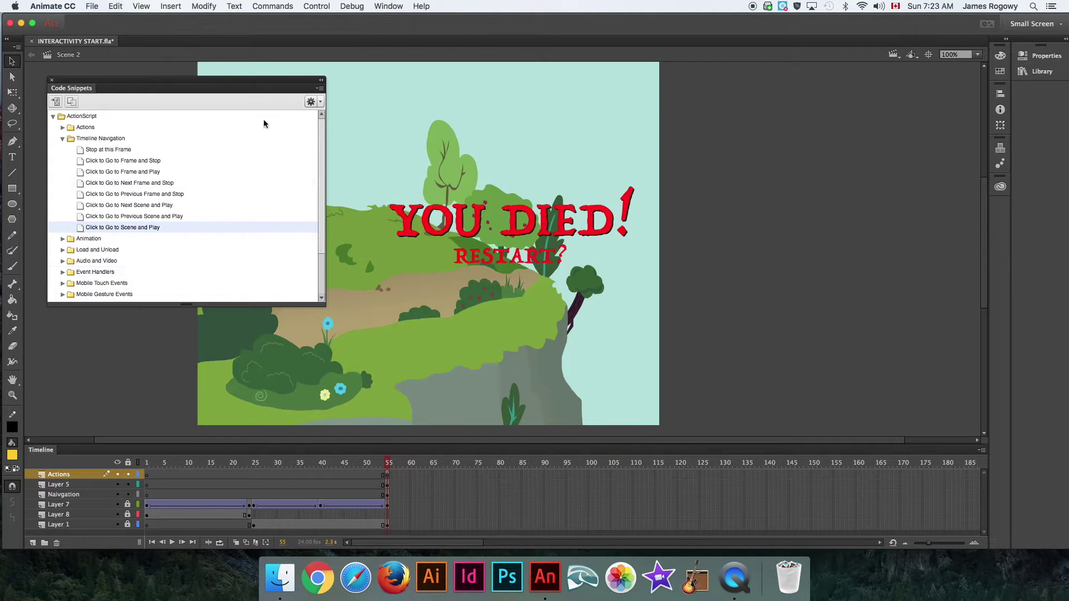
pyautogui.click(52, 81)
# Return to Scene 1, test the movie by following the right-pointing arrow and restarting, and close the preview.
pyautogui.click(894, 54)
pyautogui.click(903, 68)
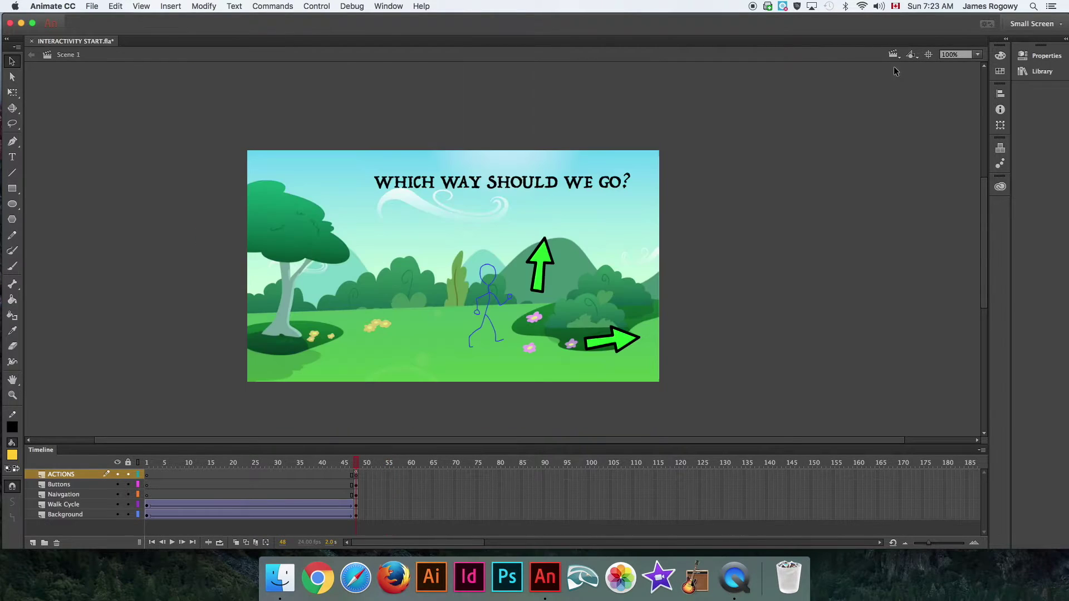
pyautogui.click(309, 5)
pyautogui.click(339, 86)
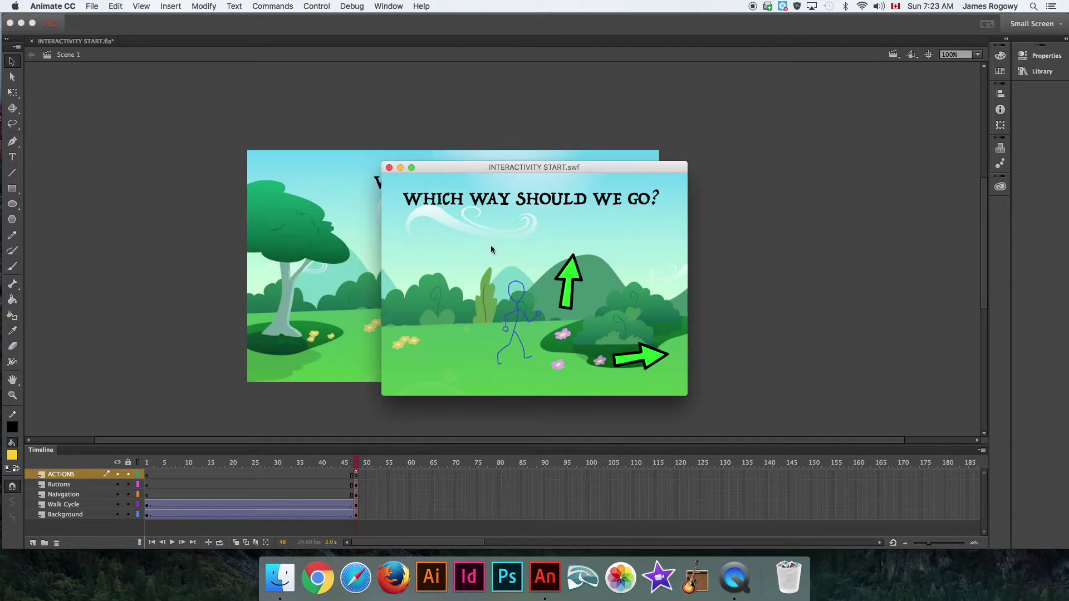
pyautogui.click(651, 357)
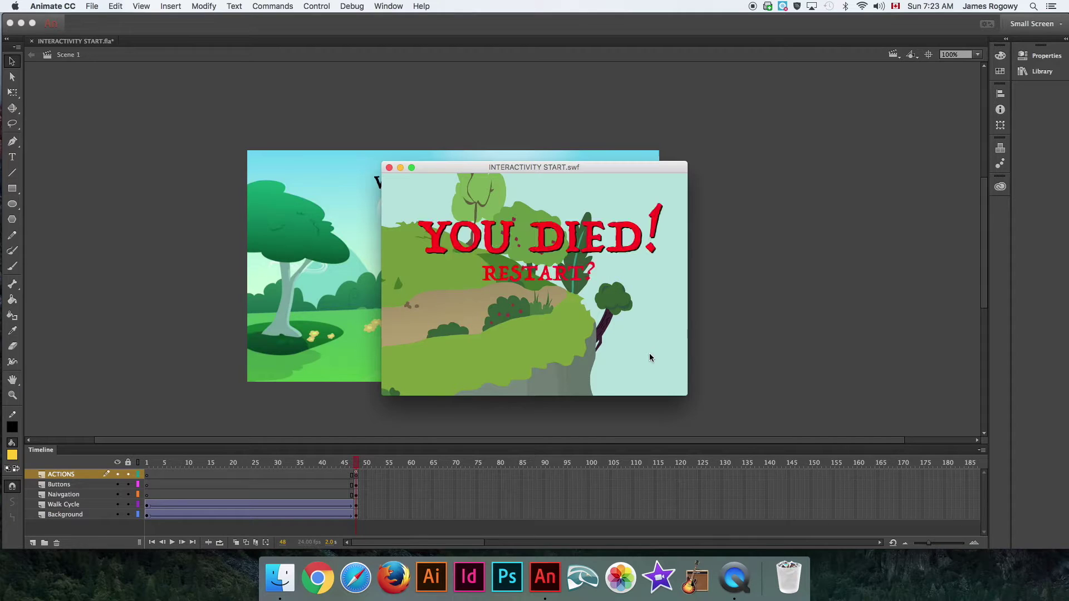
pyautogui.click(555, 275)
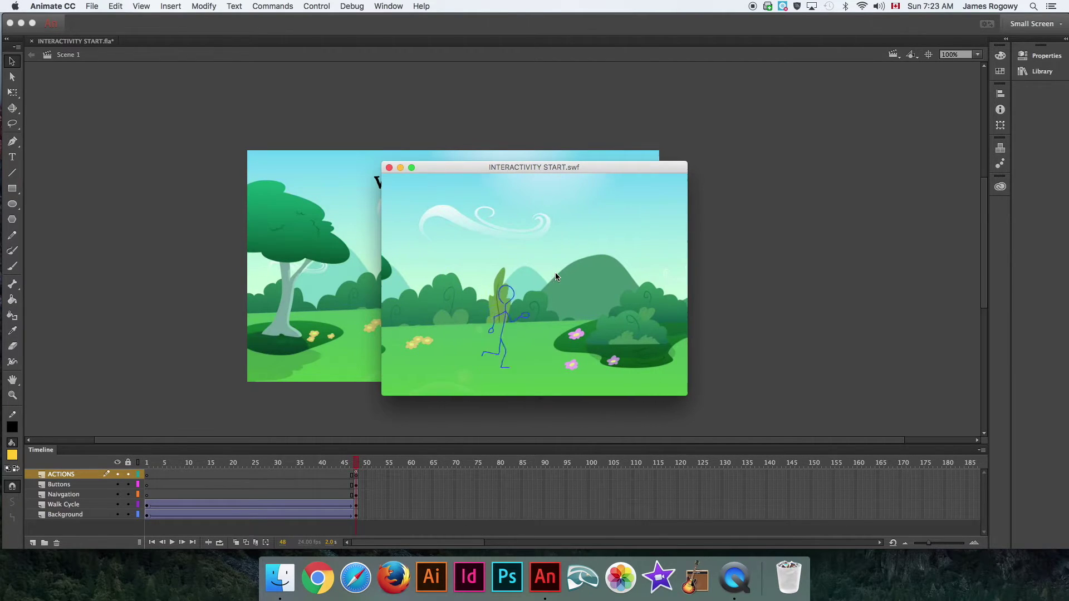
pyautogui.click(389, 168)
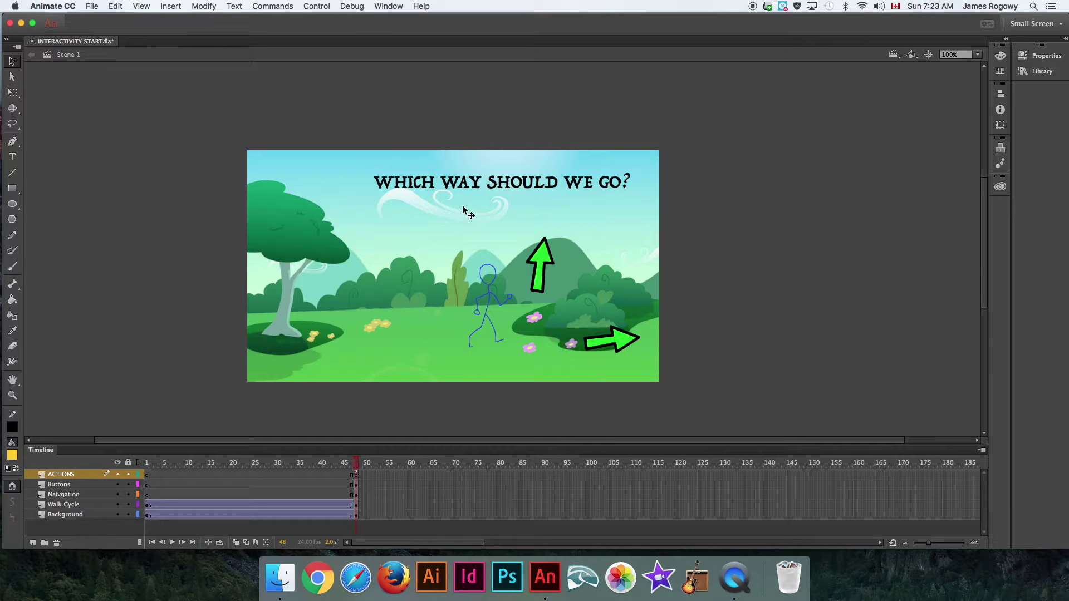
pyautogui.click(538, 256)
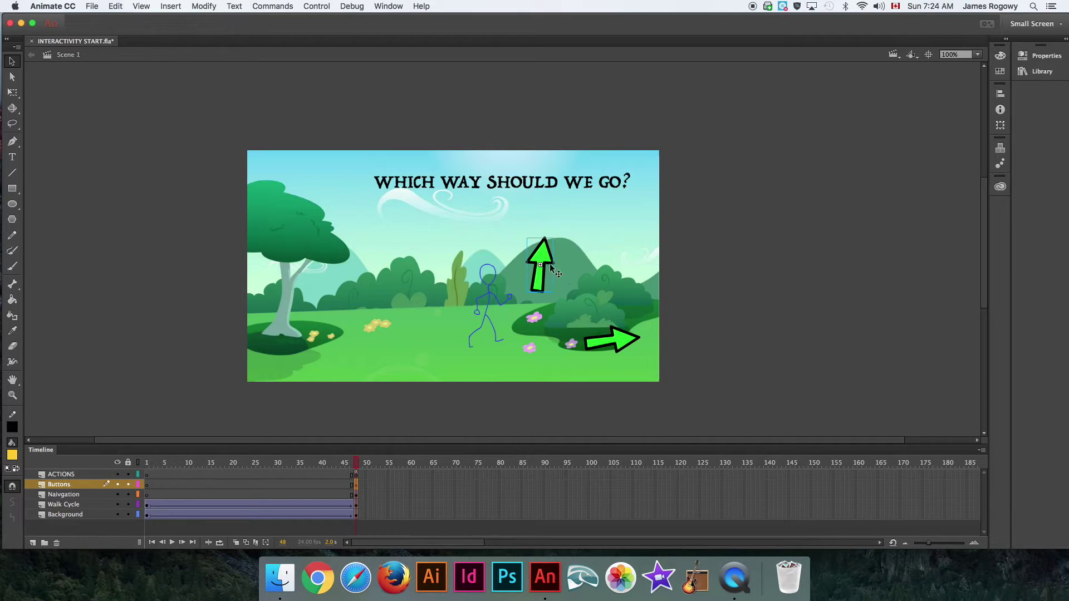
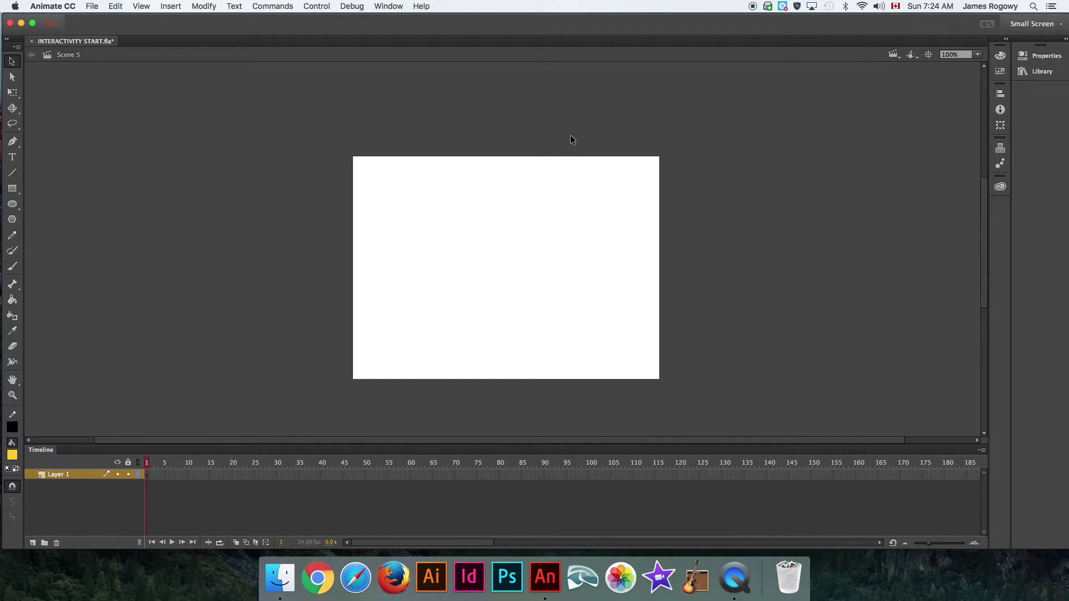
# Add the text "YOU'VE WON THE GAME!!!" to the blank stage of Scene 5.
pyautogui.click(15, 160)
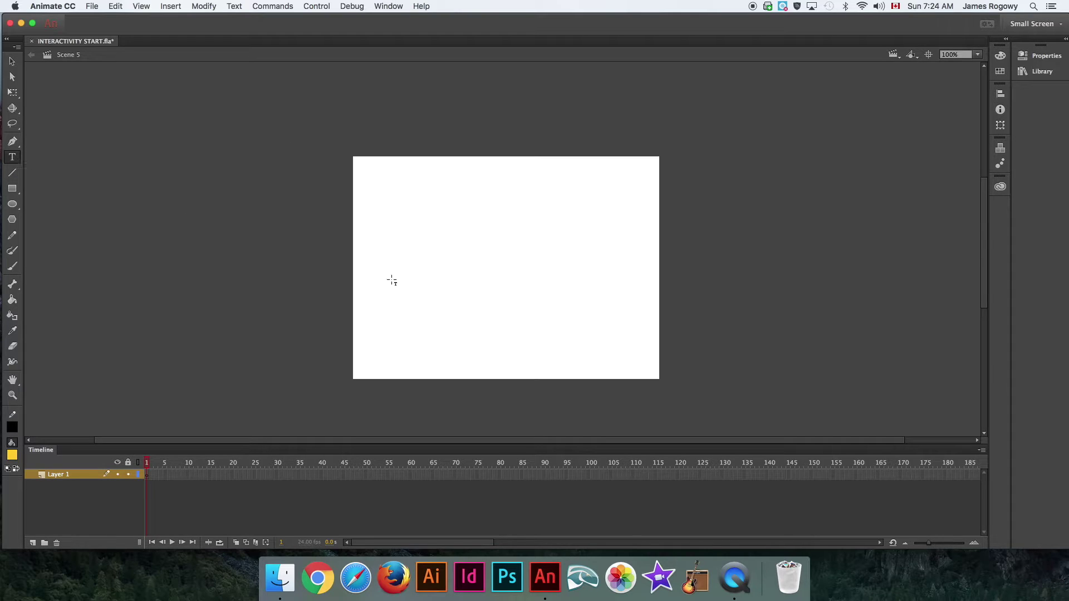
pyautogui.click(410, 224)
pyautogui.write("YOU'VE WON THE GAME!!")
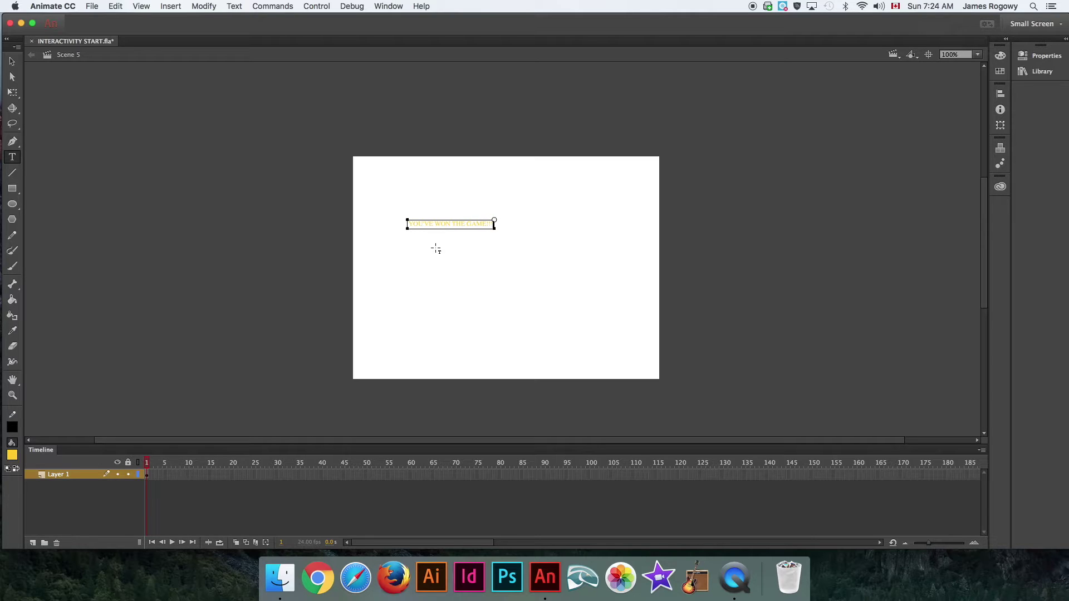
# Format the "YOU'VE WON THE GAME!!!" text as 34 pt Trajan Pro and centre it on the stage.
pyautogui.moveTo(492, 224); pyautogui.dragTo(354, 211)
pyautogui.click(1039, 55)
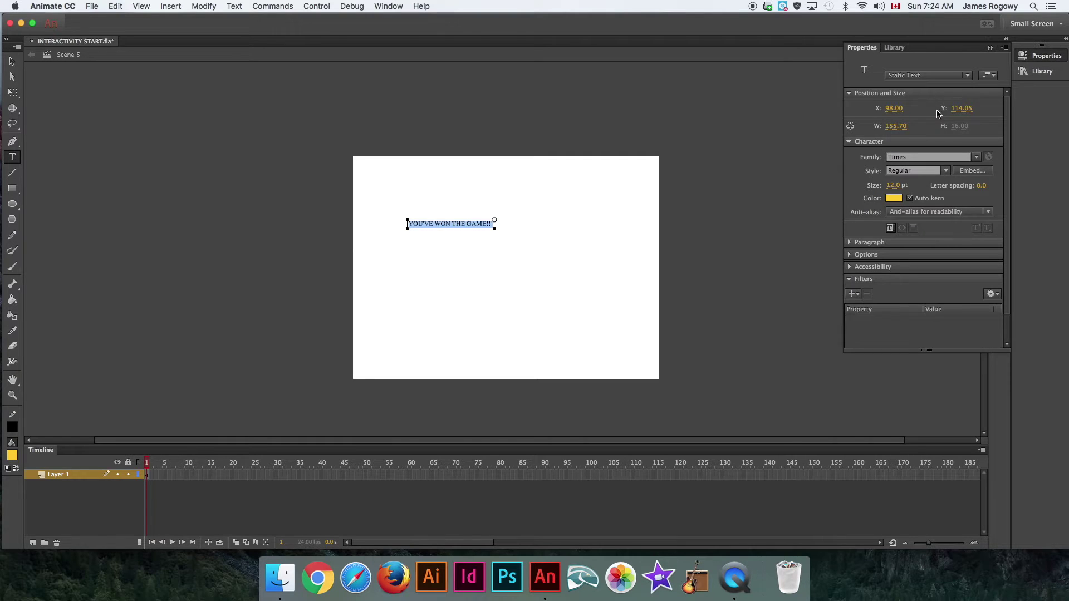
pyautogui.moveTo(893, 185)
pyautogui.mouseDown()
pyautogui.moveTo(918, 186)
pyautogui.moveTo(906, 188)
pyautogui.mouseUp()
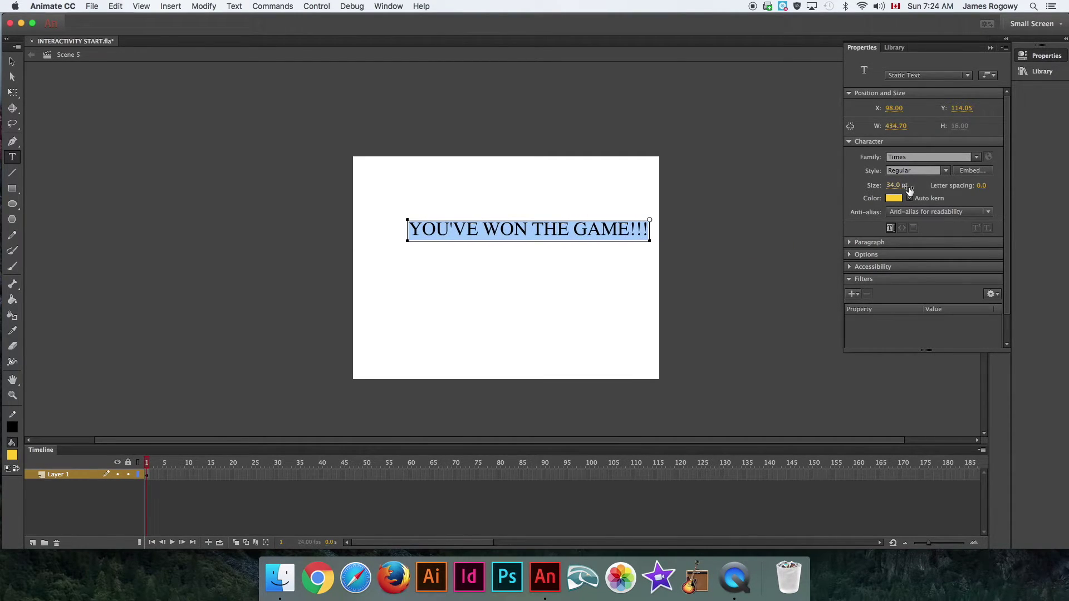
pyautogui.click(976, 158)
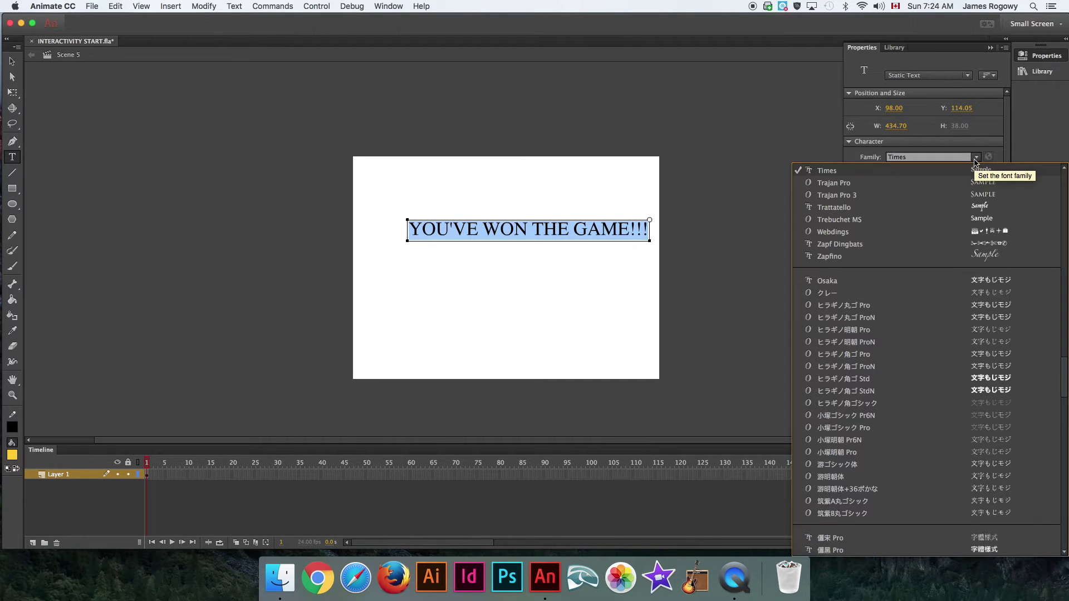
pyautogui.click(860, 183)
pyautogui.click(12, 61)
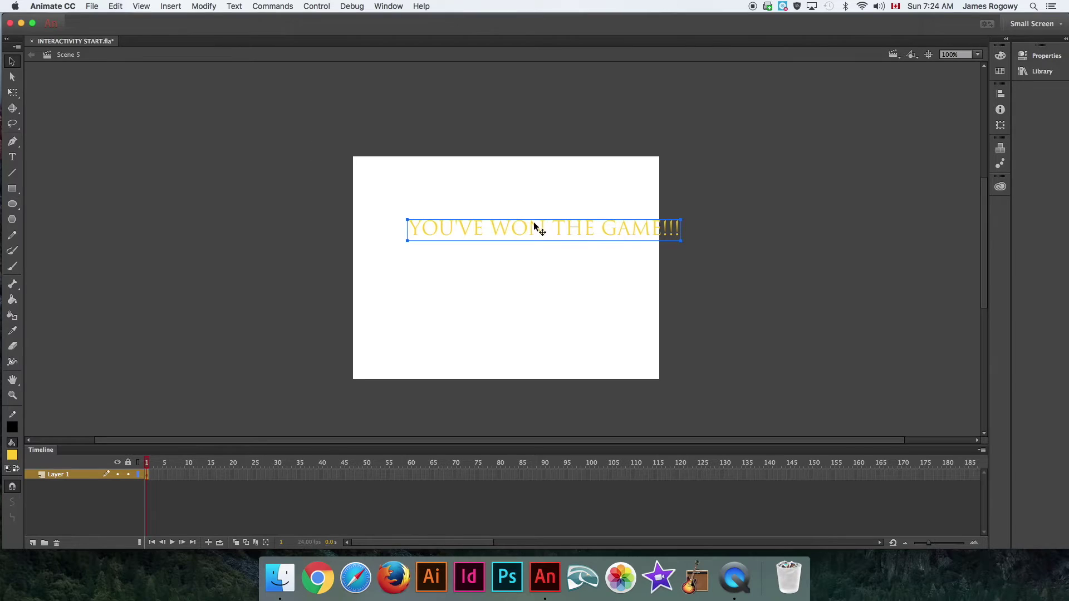
pyautogui.moveTo(533, 222); pyautogui.dragTo(498, 256)
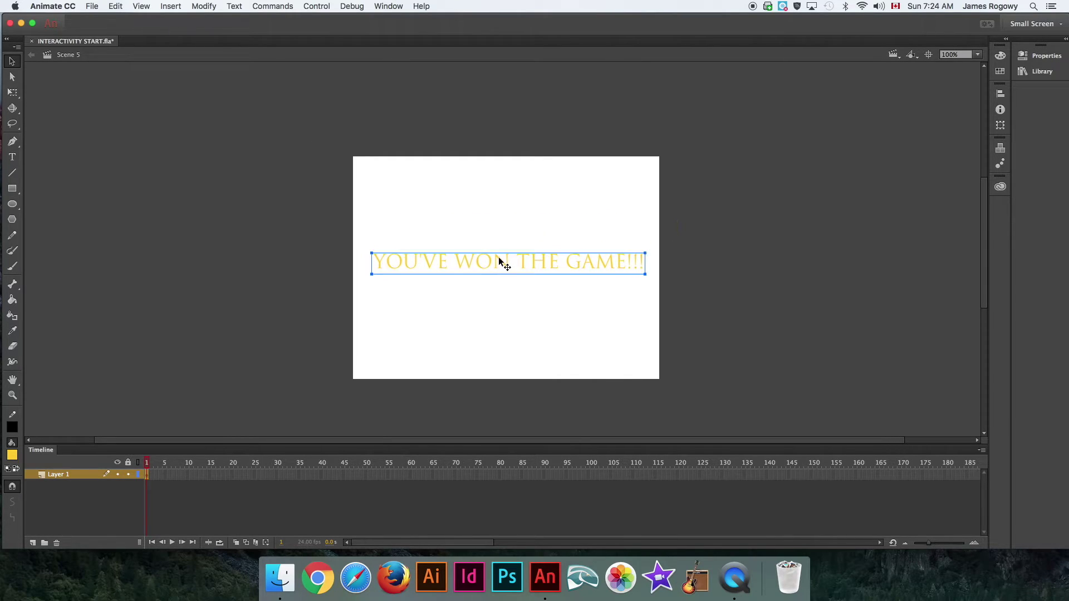
pyautogui.click(678, 217)
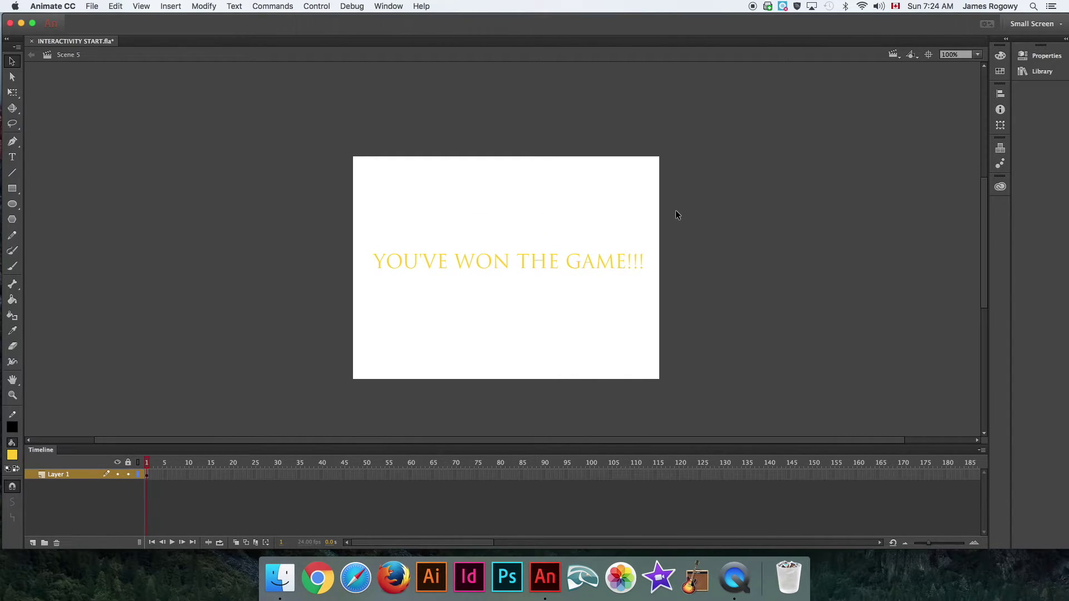
# Check the list of scenes and switch back to Scene 1.
pyautogui.click(893, 54)
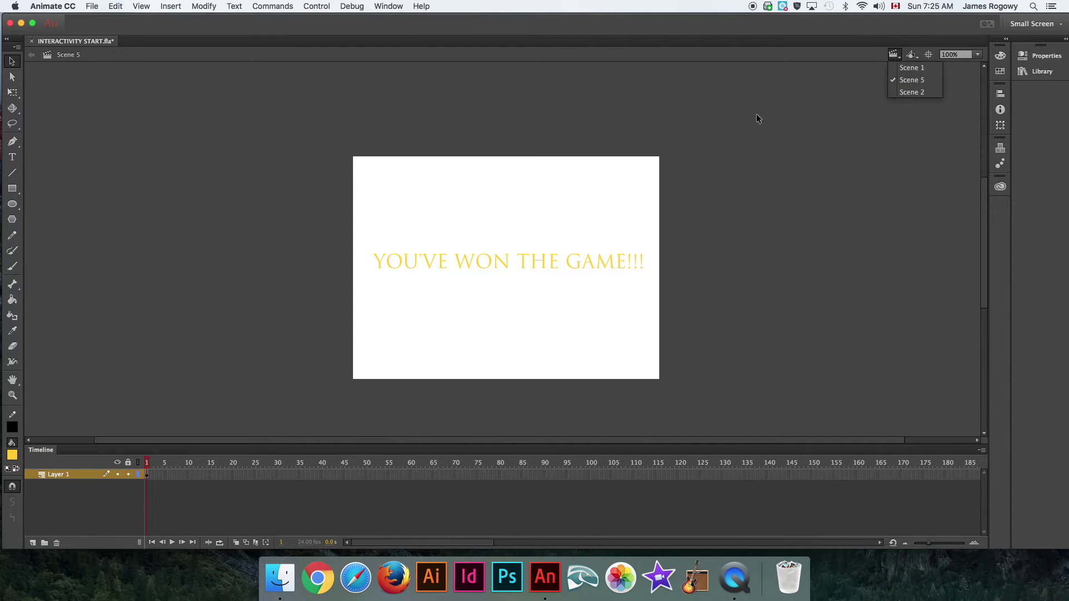
pyautogui.click(712, 169)
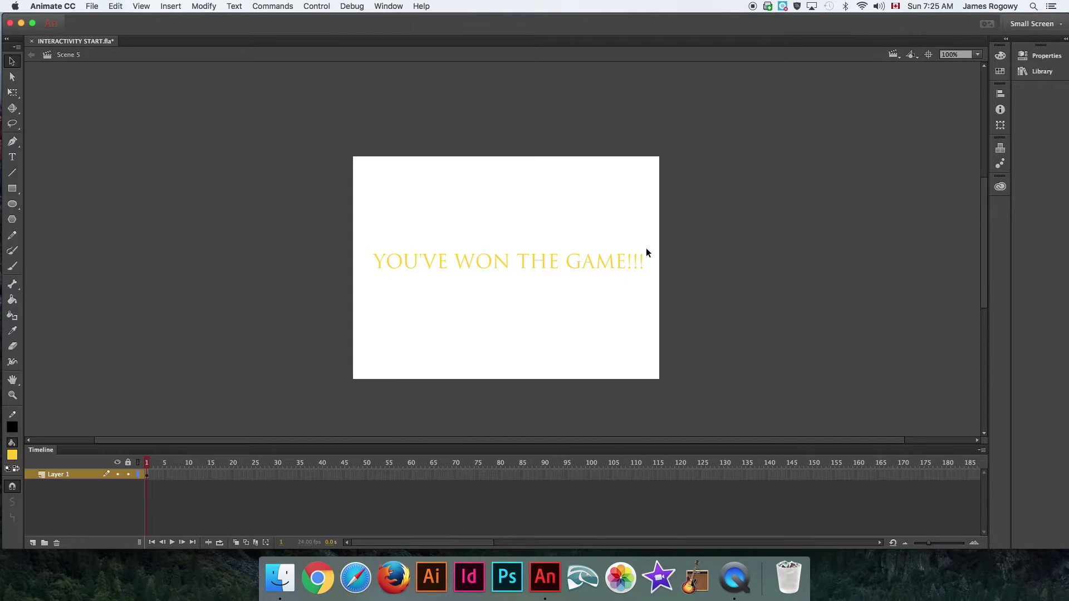
pyautogui.click(895, 56)
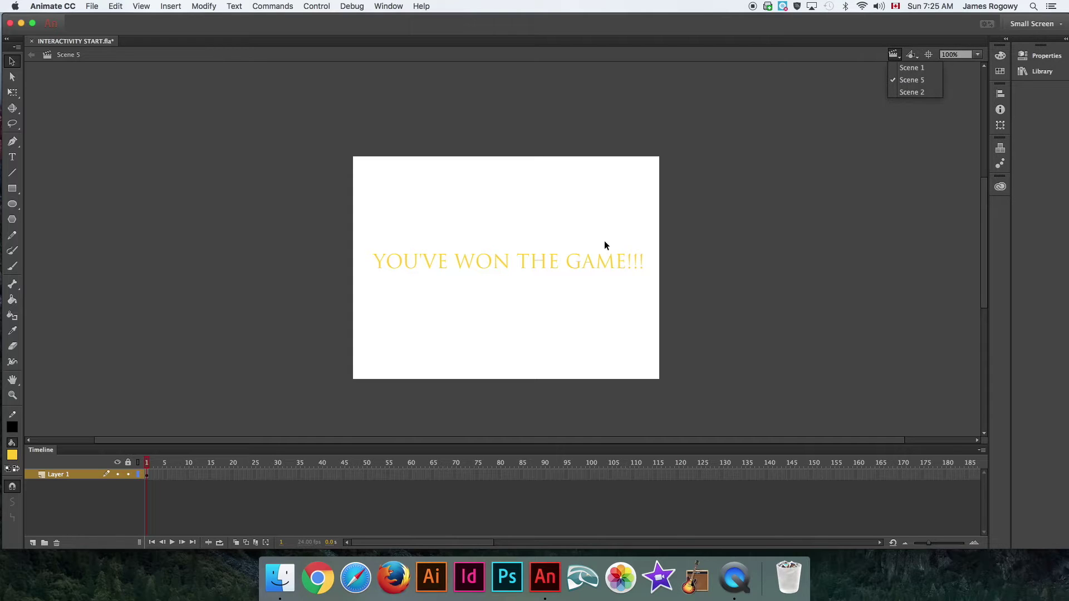
pyautogui.click(912, 68)
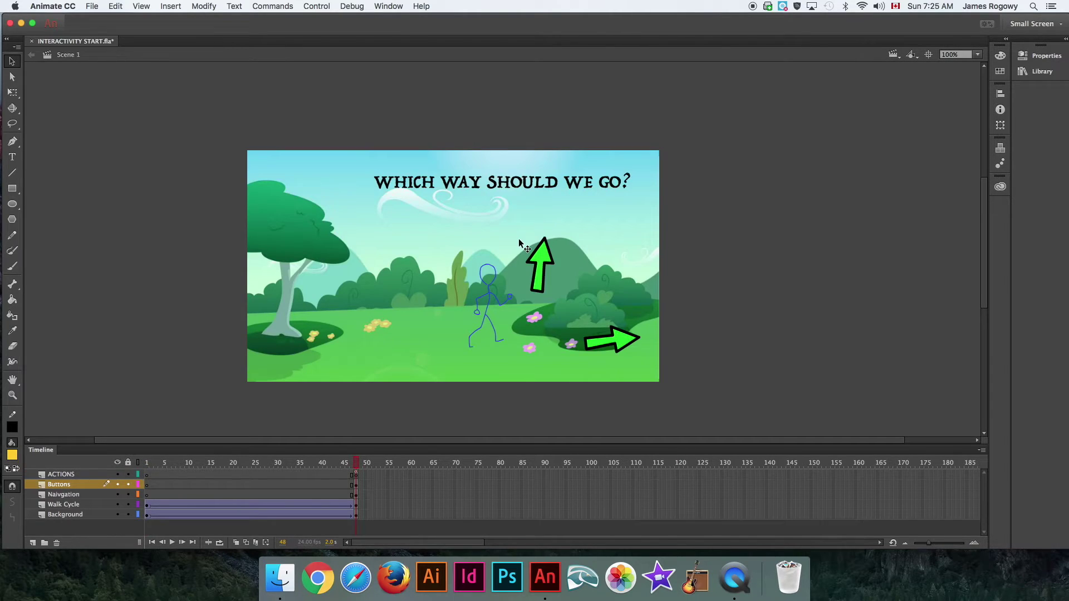
# Apply the ActionScript Timeline Navigation snippet "Click to Go to Scene and Play" to the up-pointing arrow button.
pyautogui.click(540, 258)
pyautogui.click(388, 7)
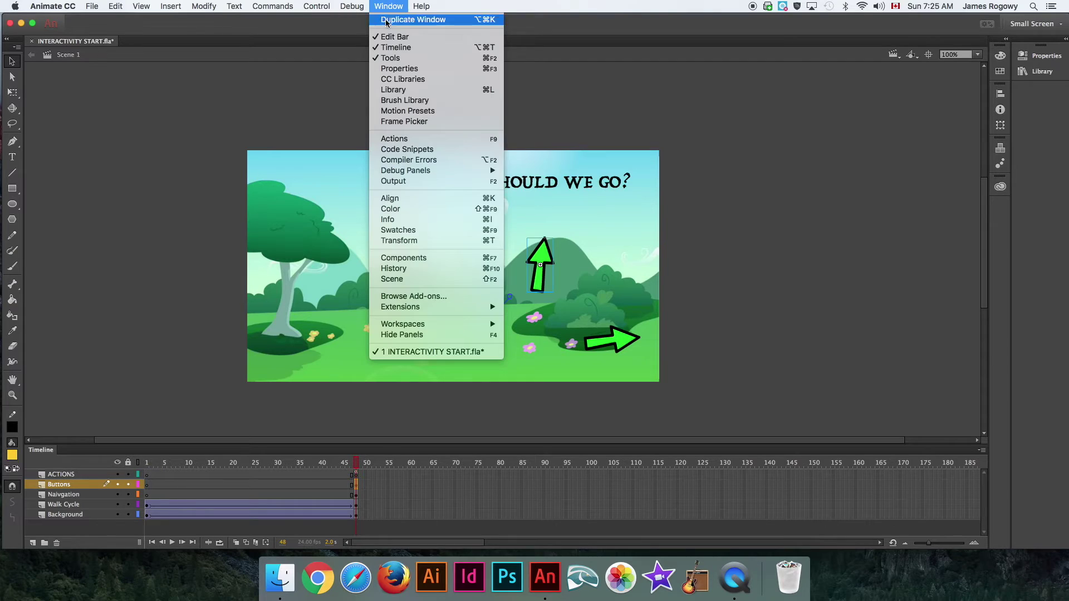
pyautogui.click(396, 140)
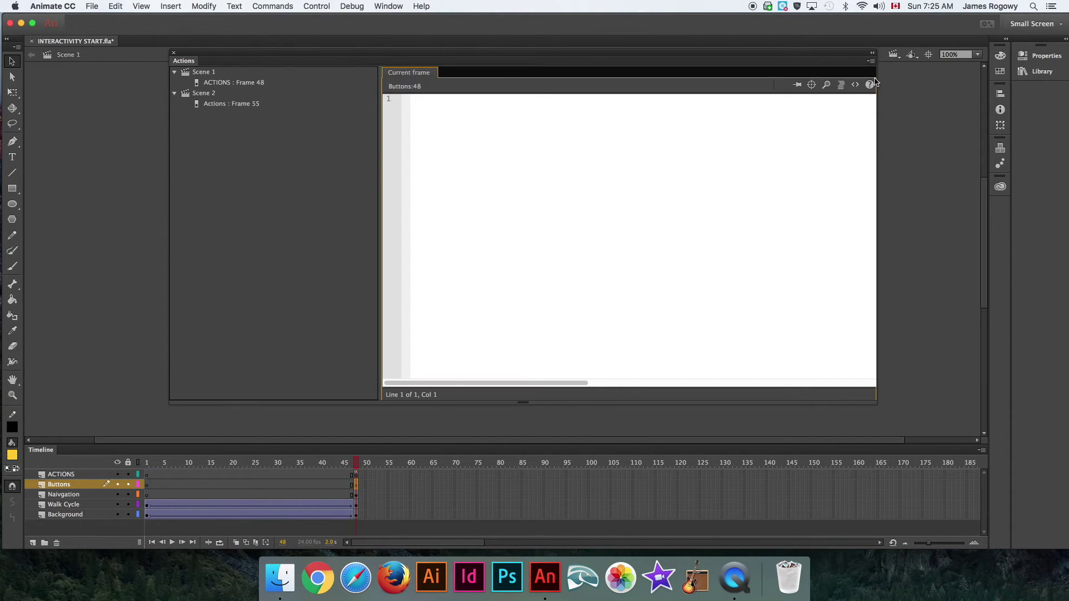
pyautogui.click(855, 84)
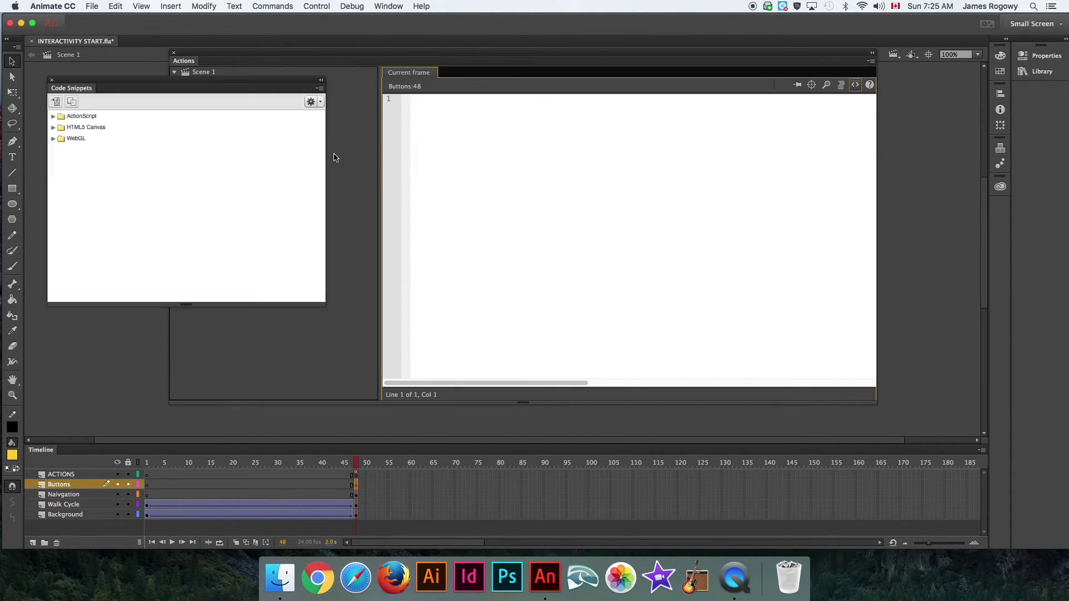
pyautogui.click(53, 116)
pyautogui.click(62, 138)
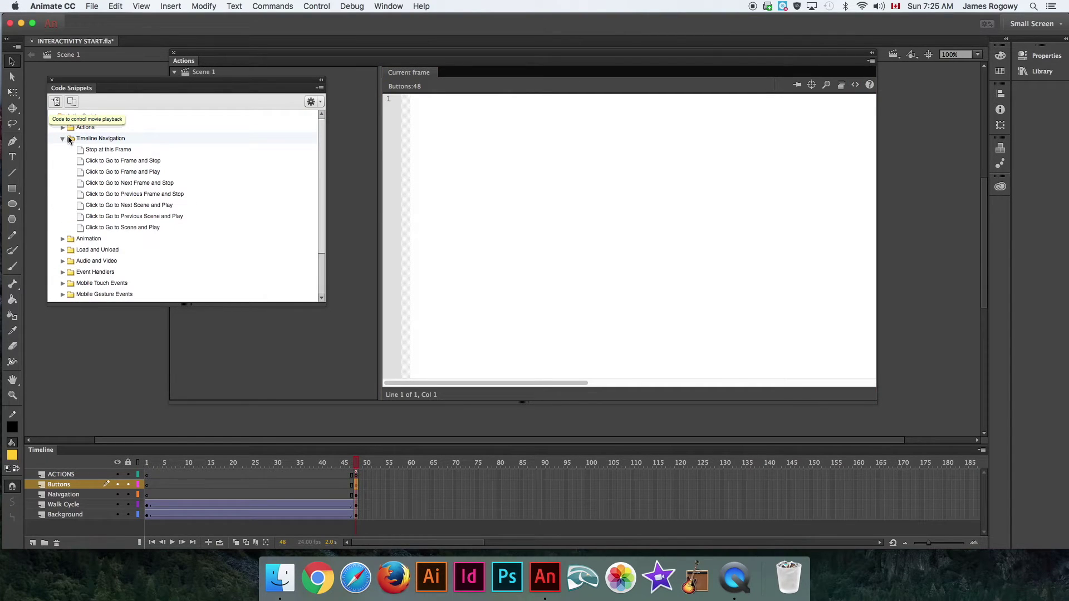
pyautogui.doubleClick(116, 227)
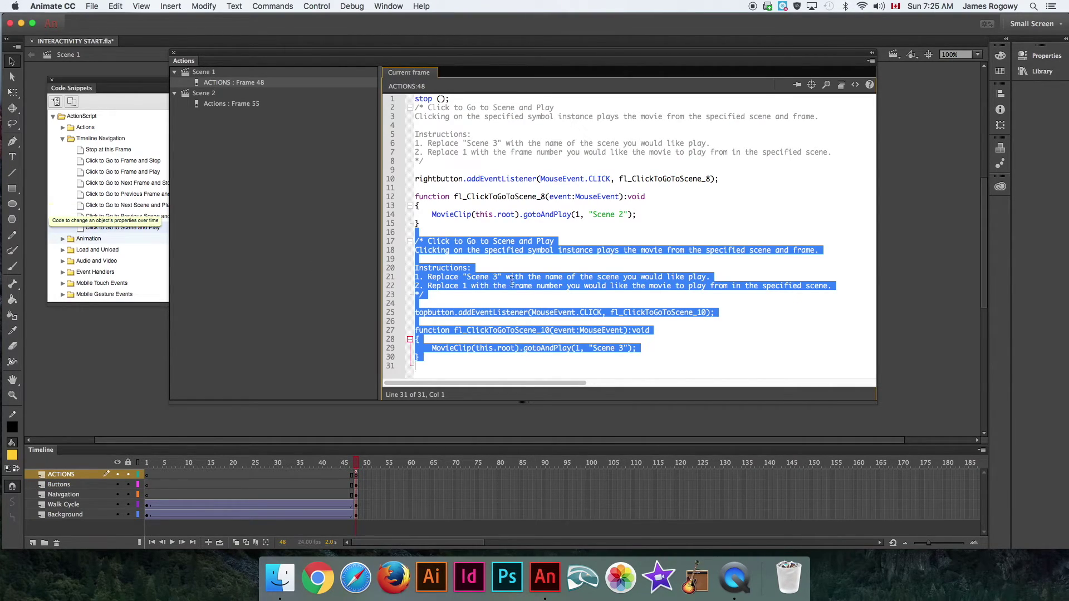
# Change the topbutton code's target scene to "Scene 5", close the script editor and move the Code Snippets window clear of the stage.
pyautogui.click(623, 349)
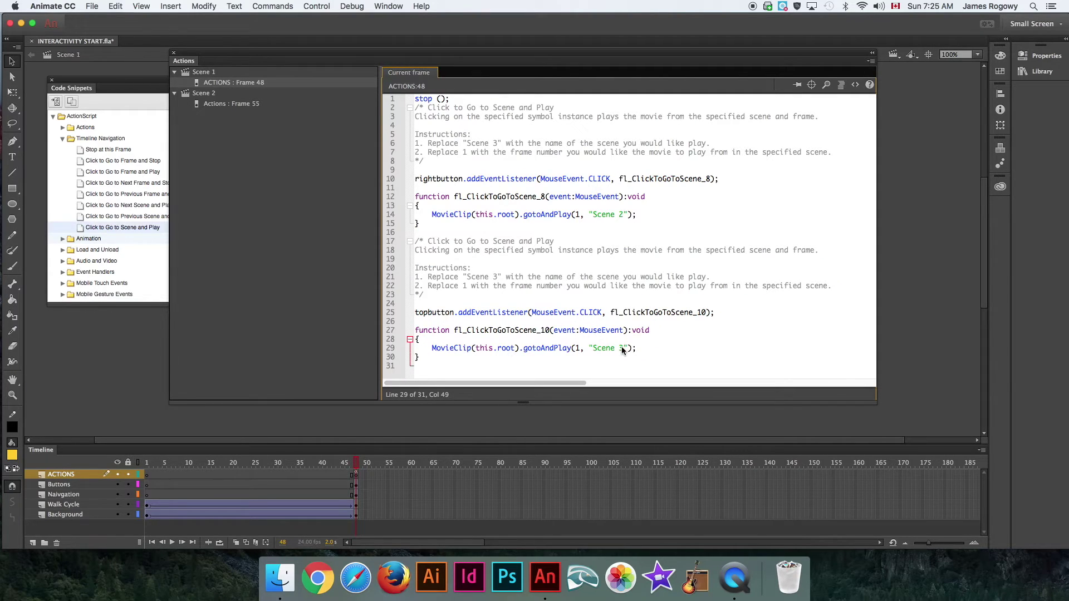
pyautogui.write('5')
pyautogui.click(173, 55)
pyautogui.moveTo(207, 87); pyautogui.dragTo(868, 316)
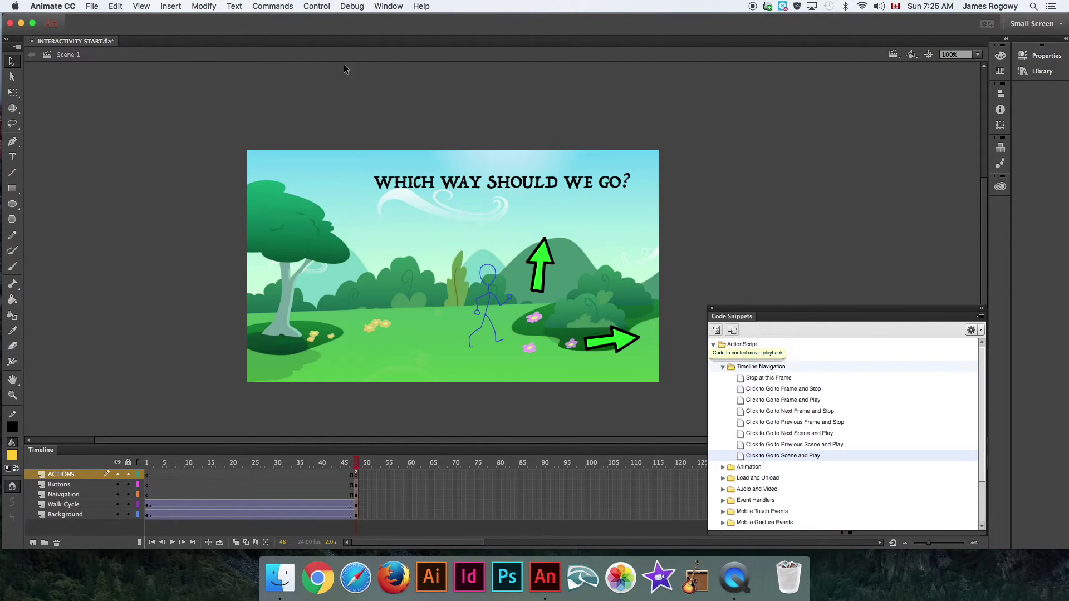
# Test the movie, trying the right arrow, the RESTART? button and the up arrow, and close the preview.
pyautogui.click(321, 7)
pyautogui.click(330, 87)
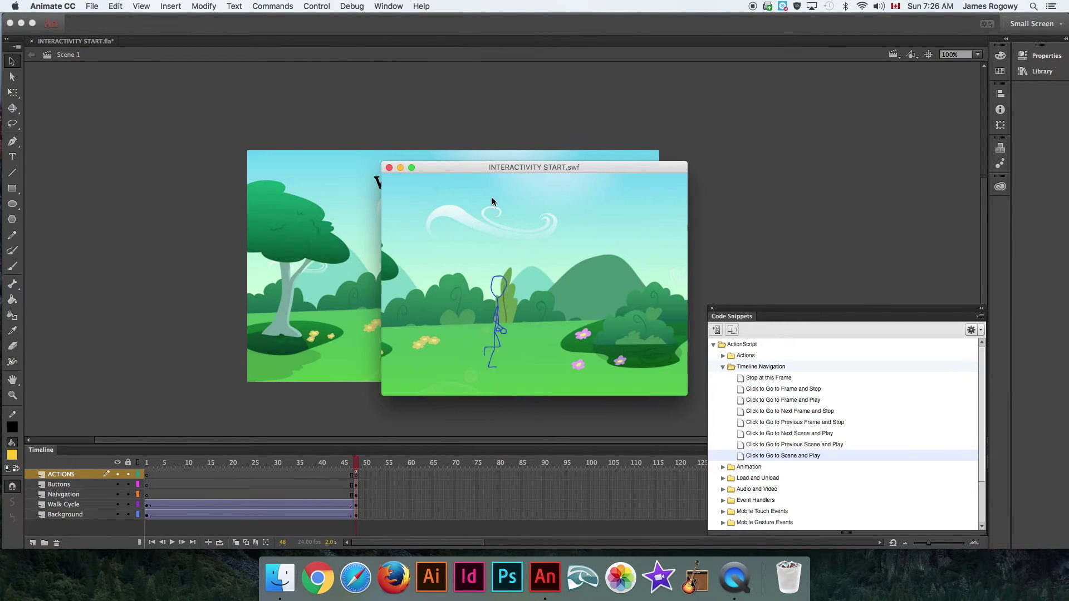
pyautogui.click(646, 356)
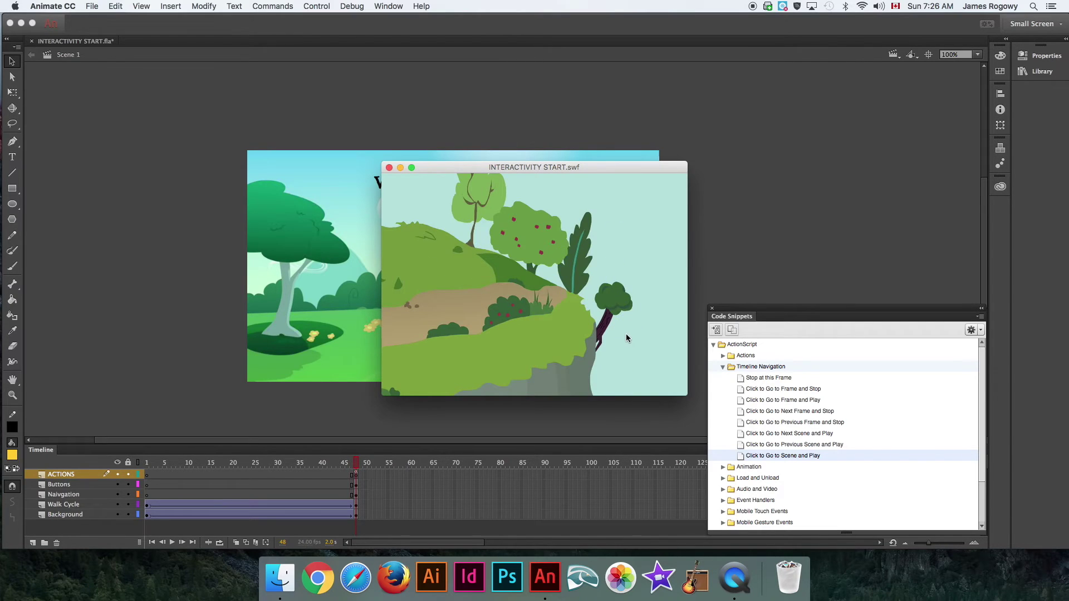
pyautogui.click(559, 283)
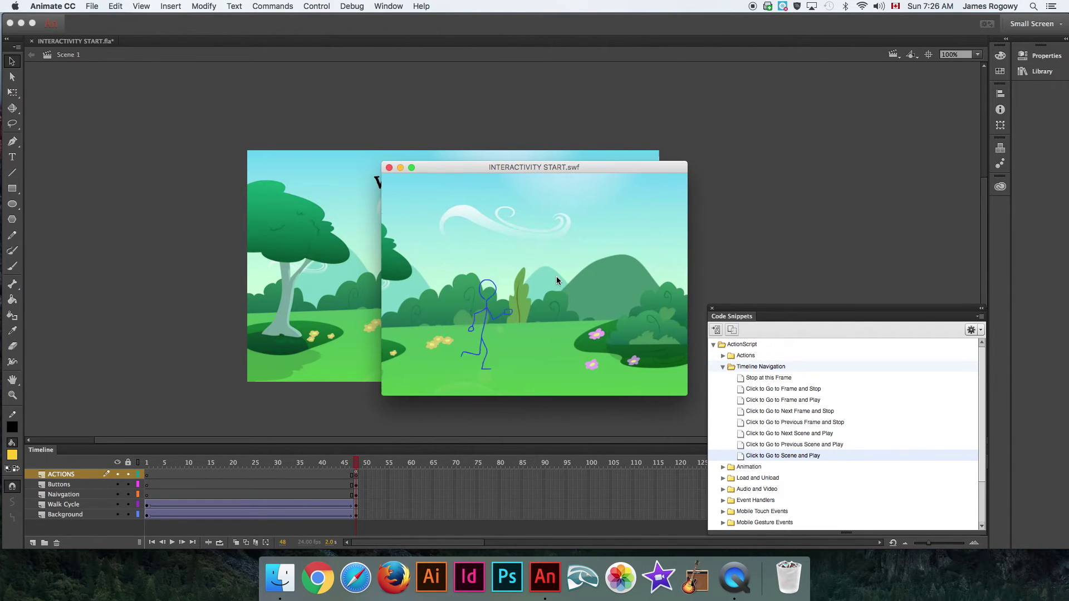
pyautogui.click(569, 269)
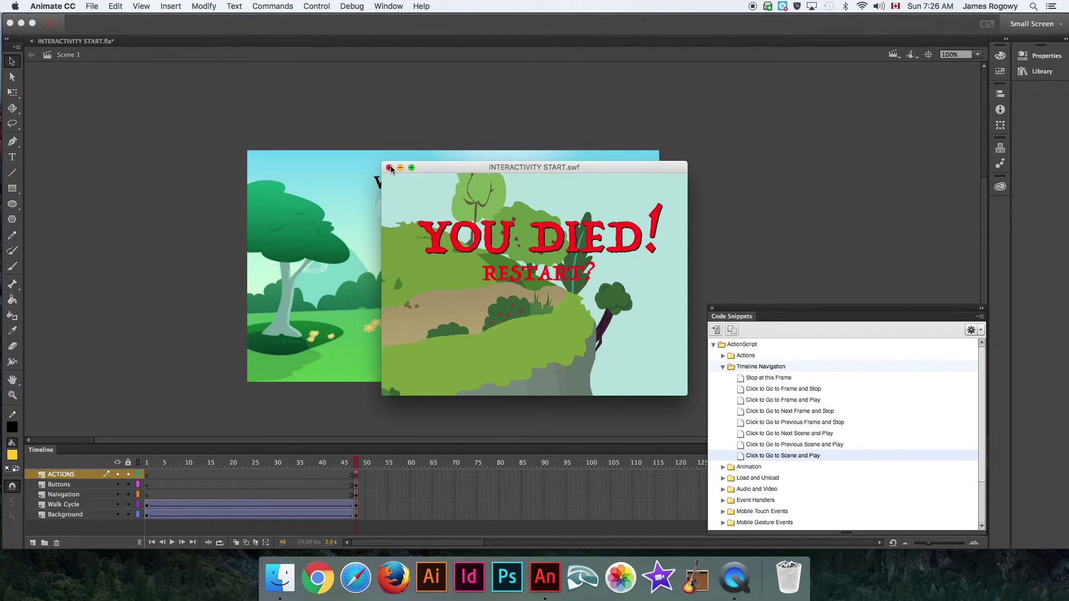
pyautogui.click(389, 167)
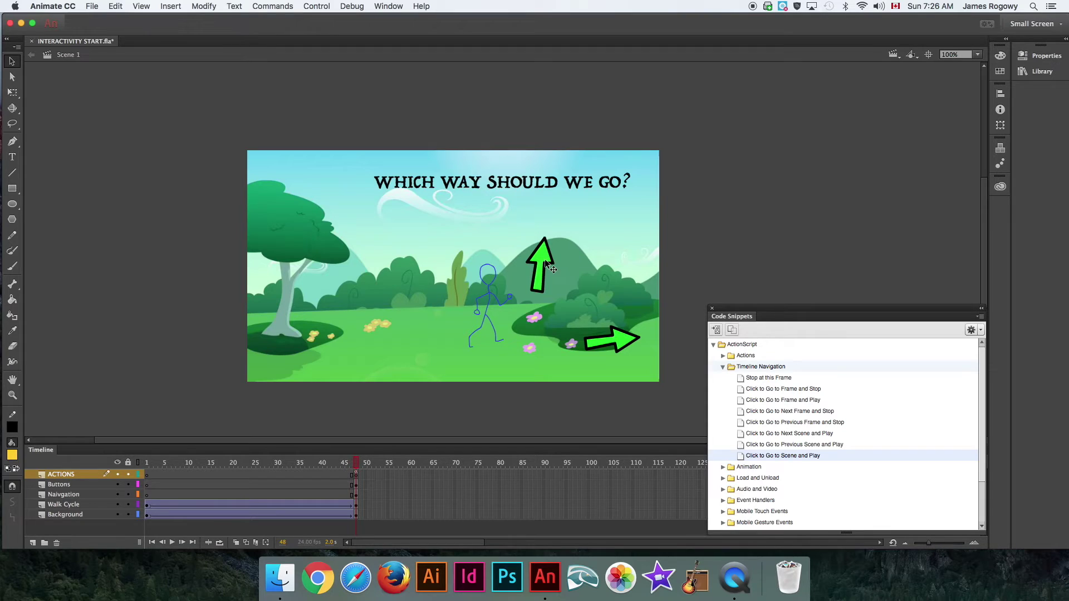
# Add a stop (); action to frame 1 of Layer 1 in Scene 5 and close the script editor.
pyautogui.click(544, 259)
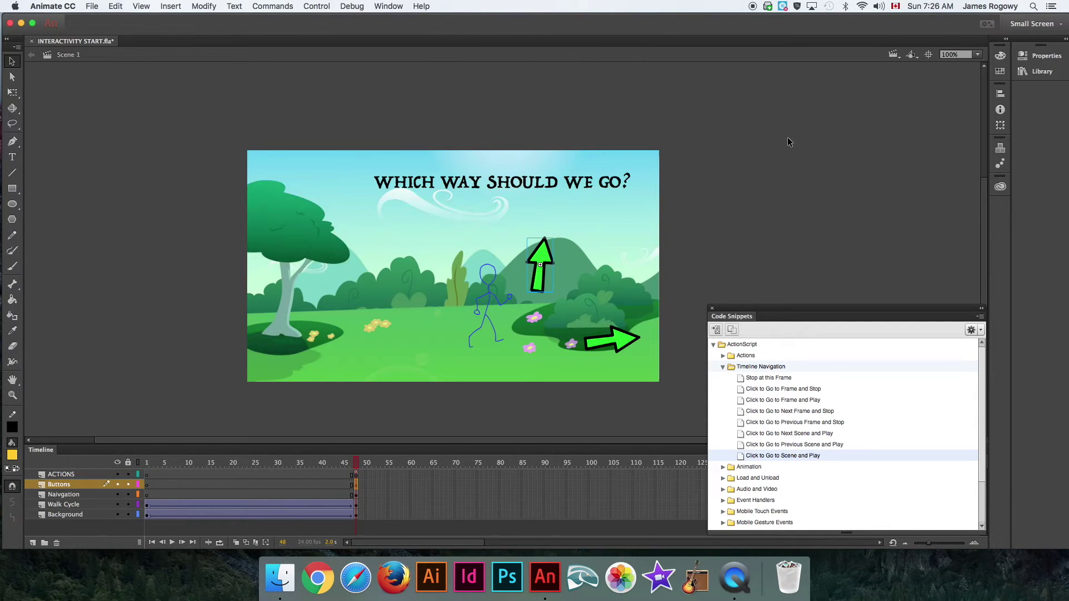
pyautogui.click(894, 54)
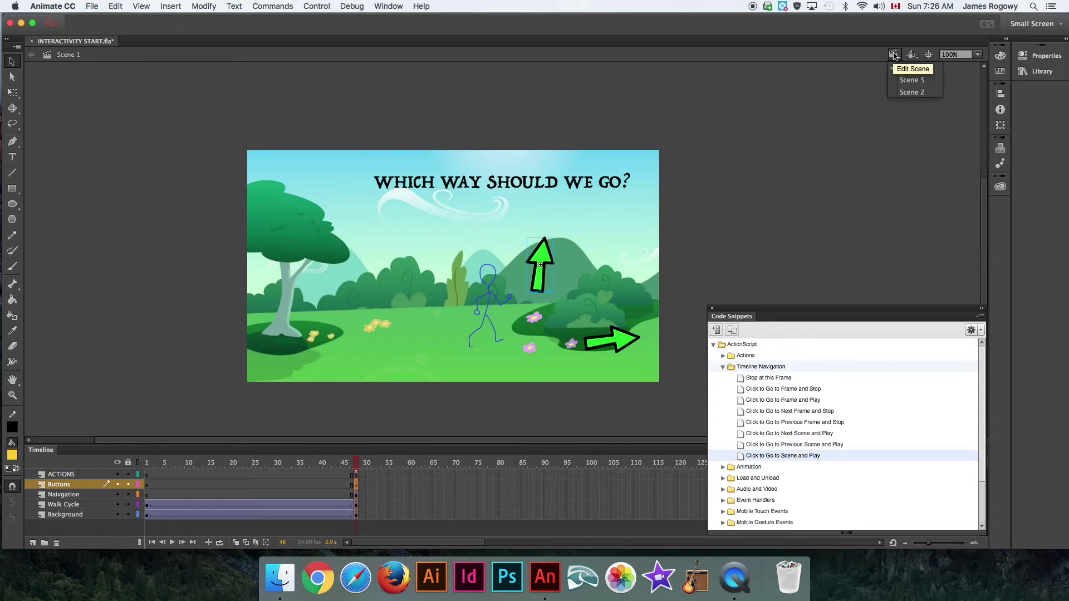
pyautogui.click(911, 80)
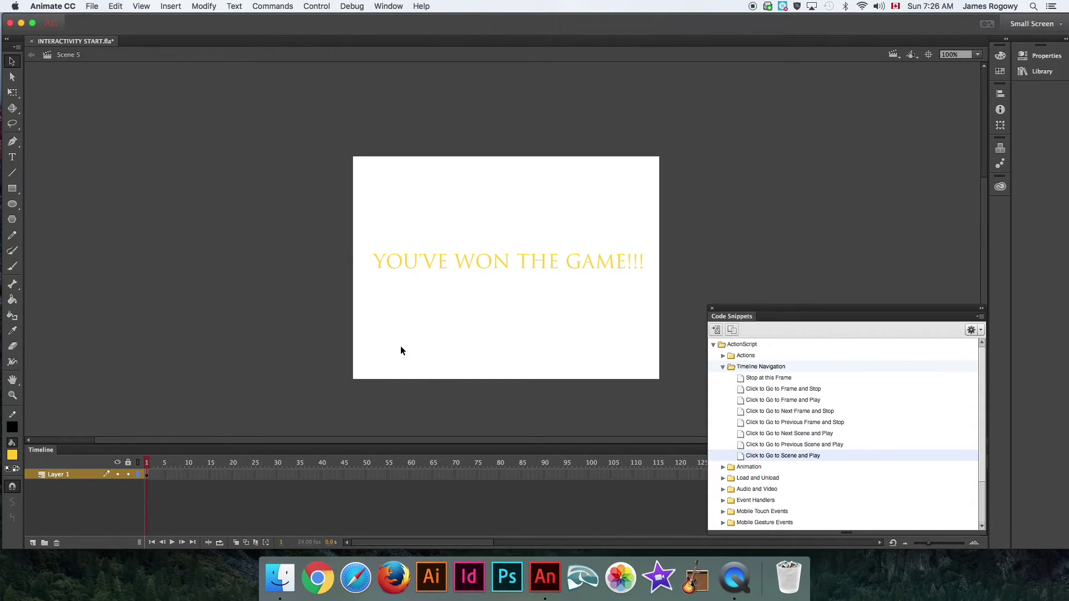
pyautogui.rightClick(147, 478)
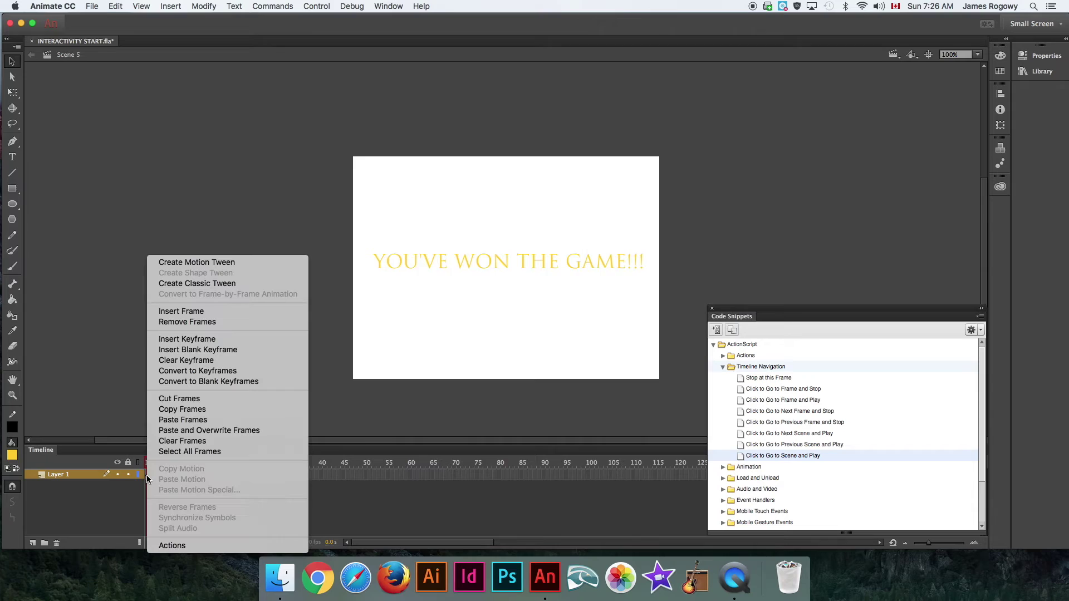
pyautogui.click(178, 548)
pyautogui.write('stop ();')
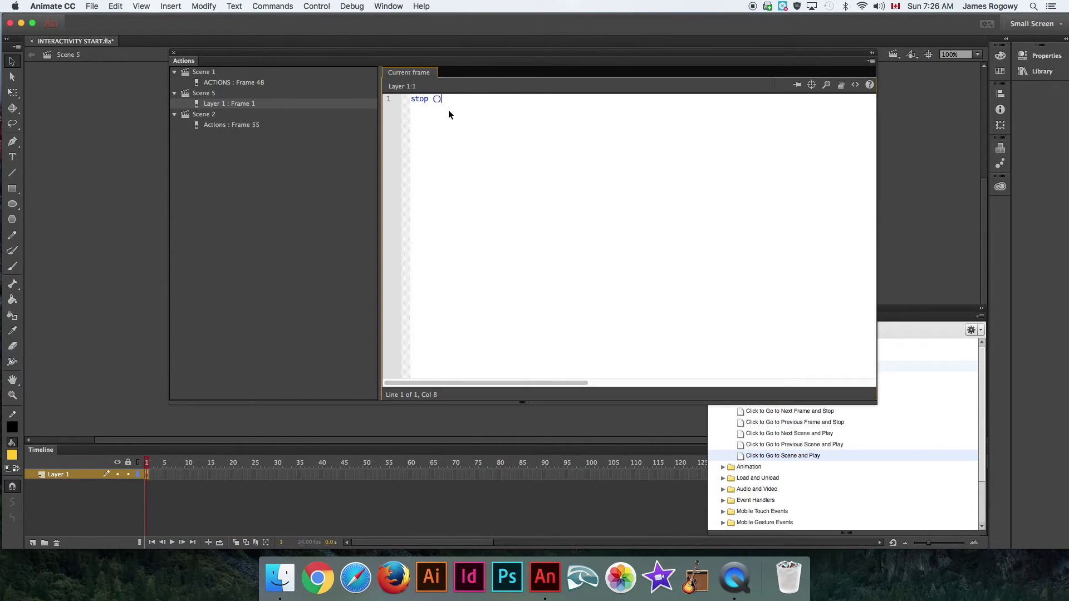
pyautogui.click(174, 53)
pyautogui.click(340, 216)
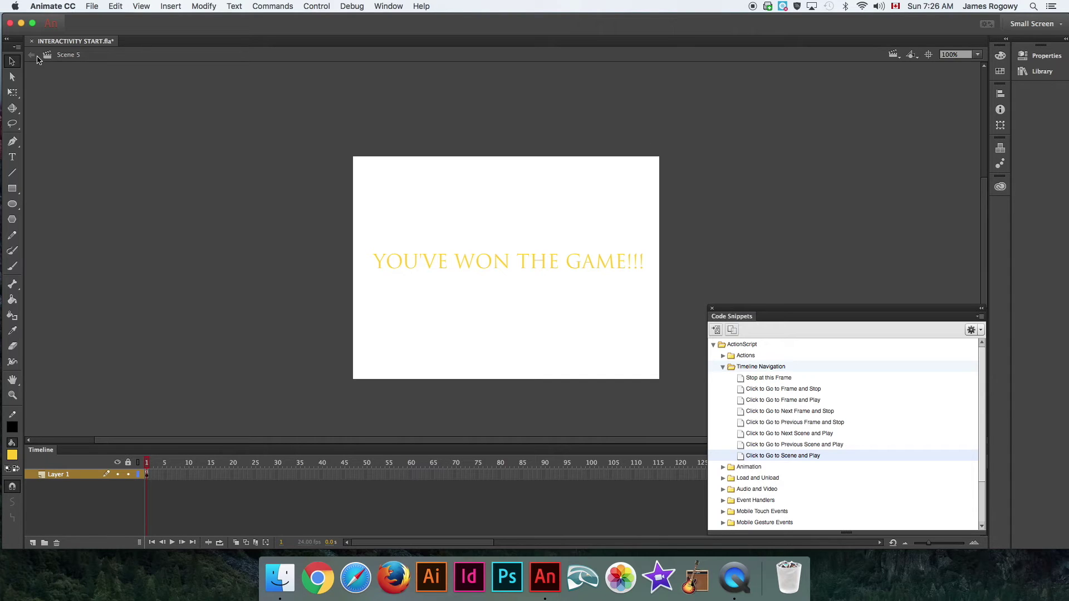
# Return to Scene 1, test the movie by following the up arrow, and close the preview.
pyautogui.click(892, 54)
pyautogui.click(912, 68)
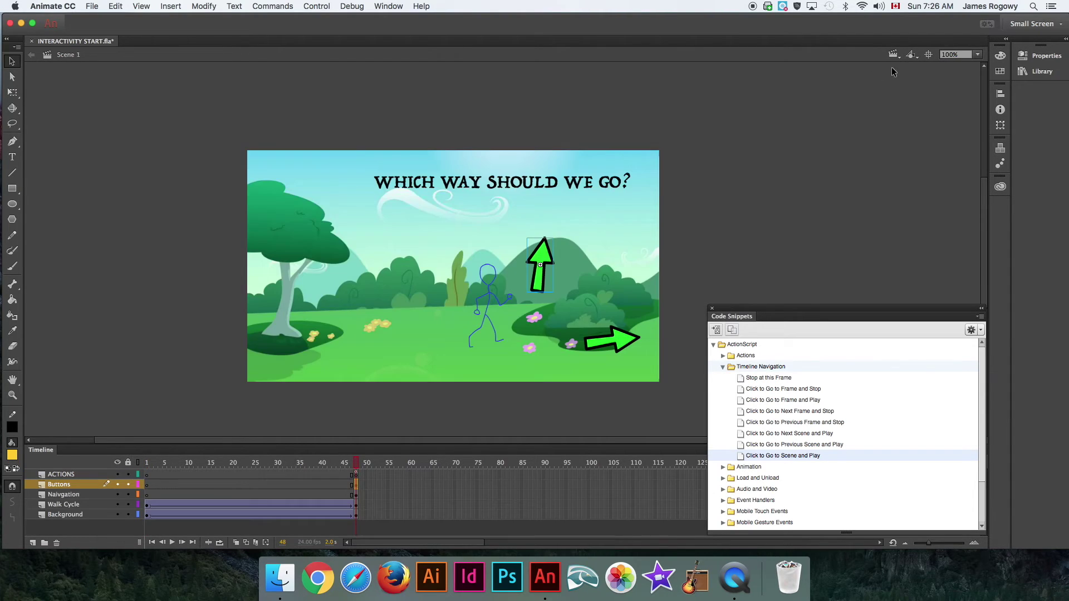
pyautogui.click(316, 6)
pyautogui.click(319, 85)
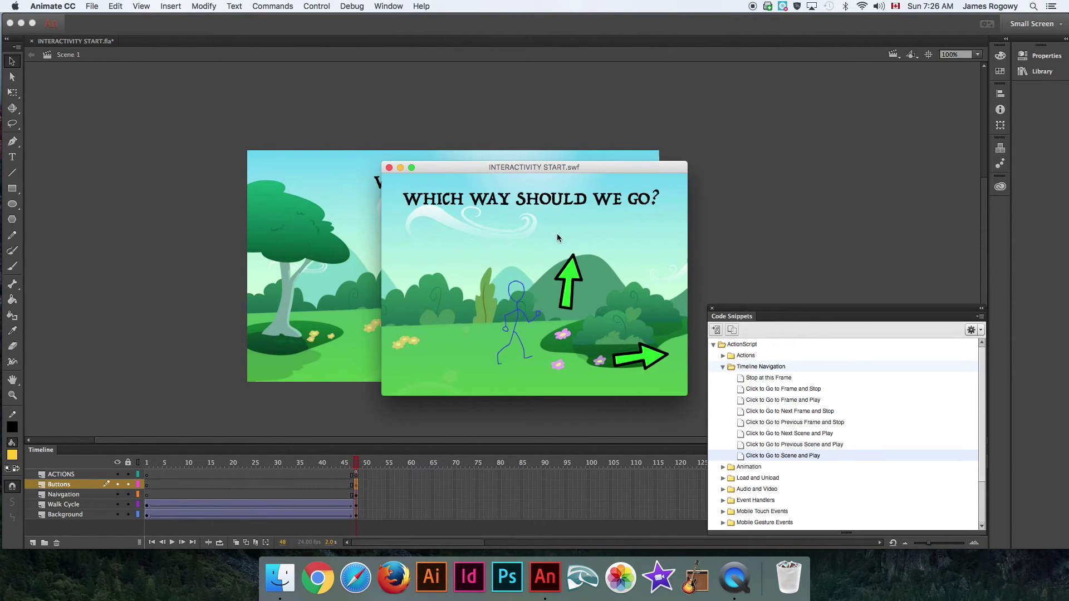
pyautogui.click(573, 268)
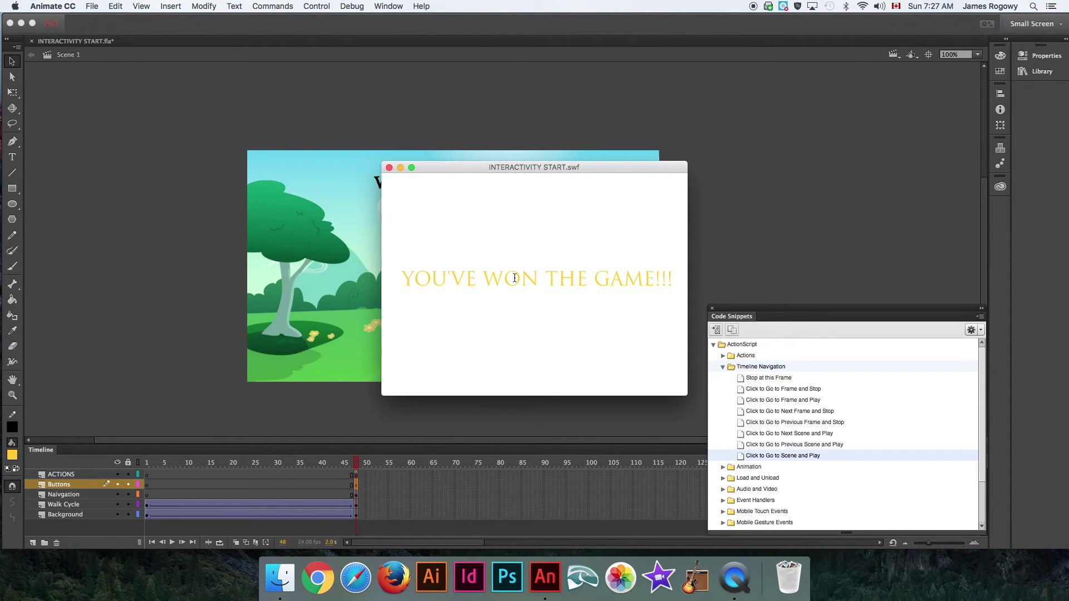
pyautogui.click(389, 167)
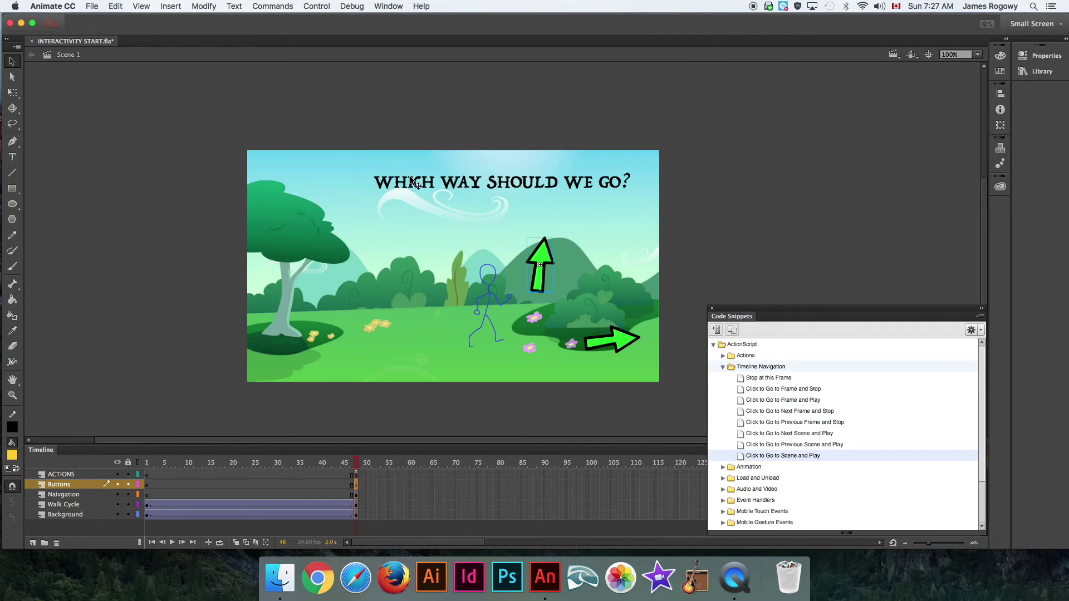
# Place the library's RESTART? button symbol in Scene 5, centred just below the "YOU'VE WON THE GAME!!!" text.
pyautogui.click(893, 54)
pyautogui.click(897, 96)
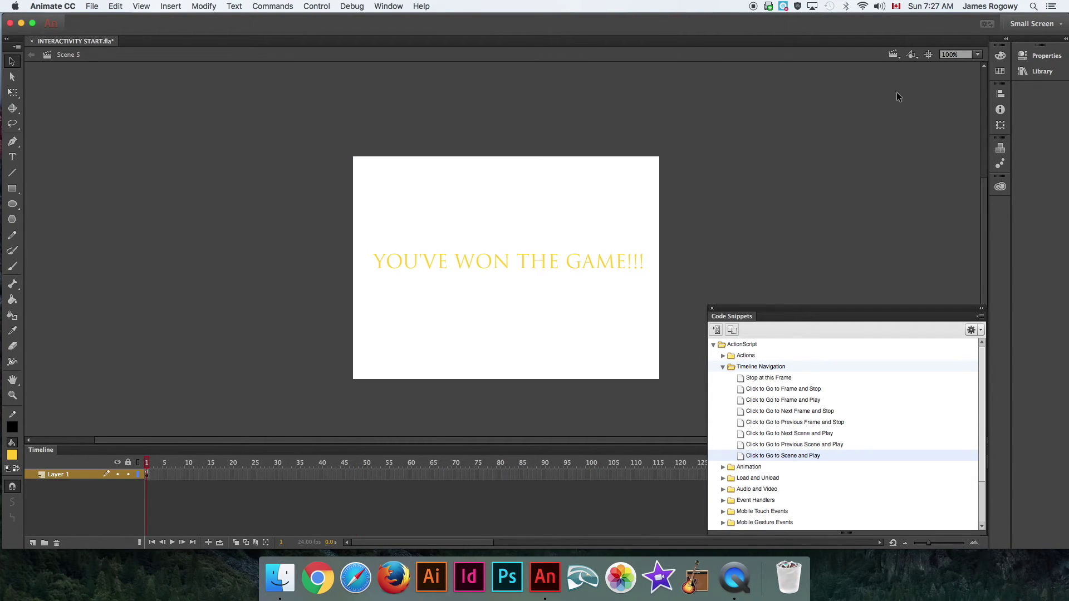
pyautogui.click(711, 308)
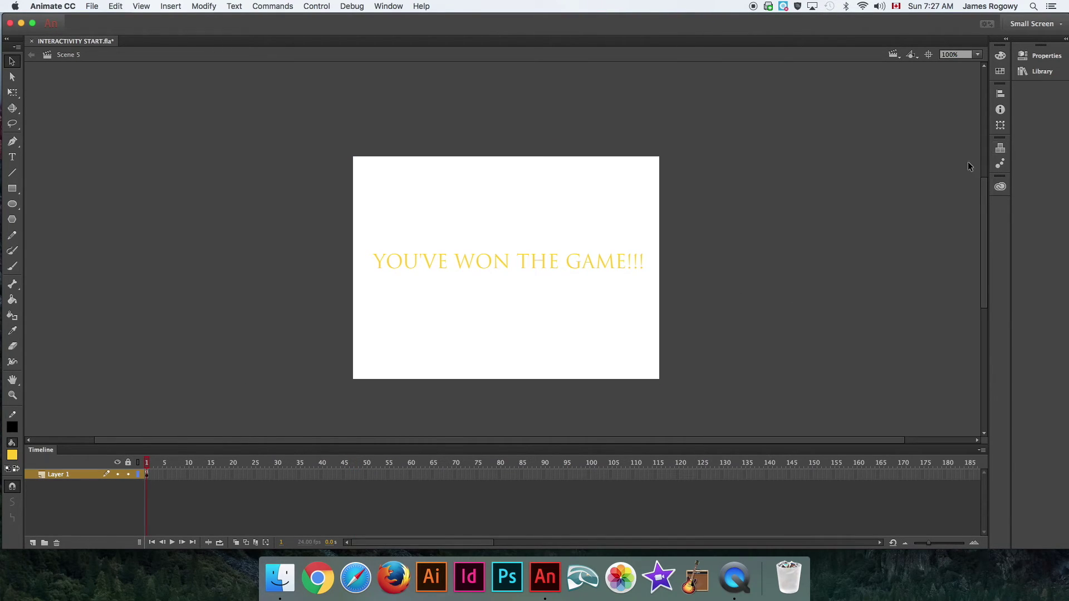
pyautogui.click(1029, 77)
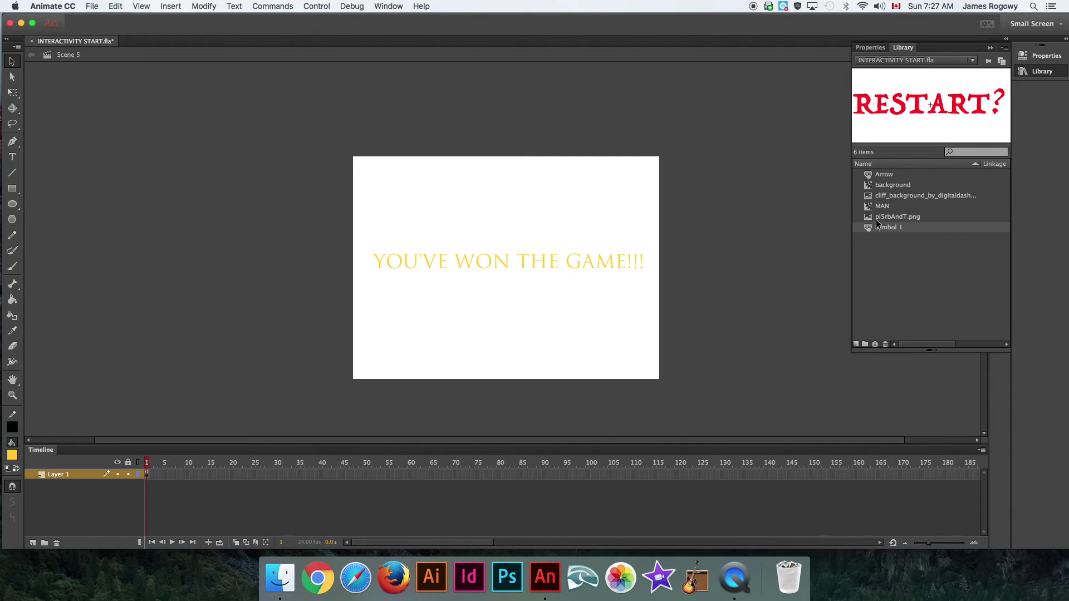
pyautogui.moveTo(876, 223); pyautogui.dragTo(524, 285)
pyautogui.click(726, 286)
pyautogui.click(528, 292)
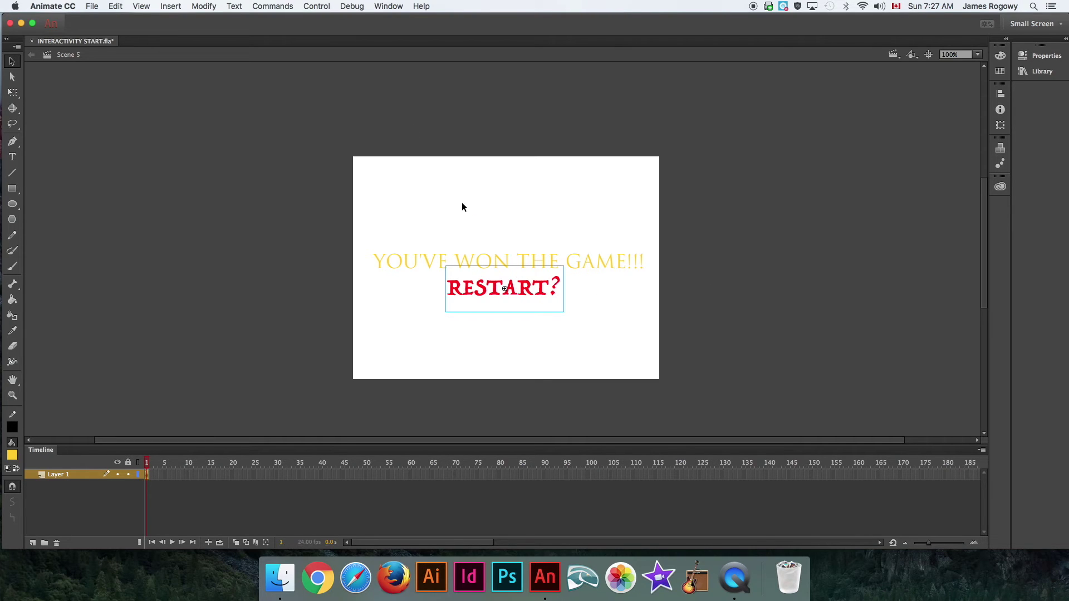
# Apply the ActionScript Timeline Navigation snippet "Click to Go to Scene and Play" to Scene 5's RESTART? button, accepting an automatic instance name.
pyautogui.click(398, 7)
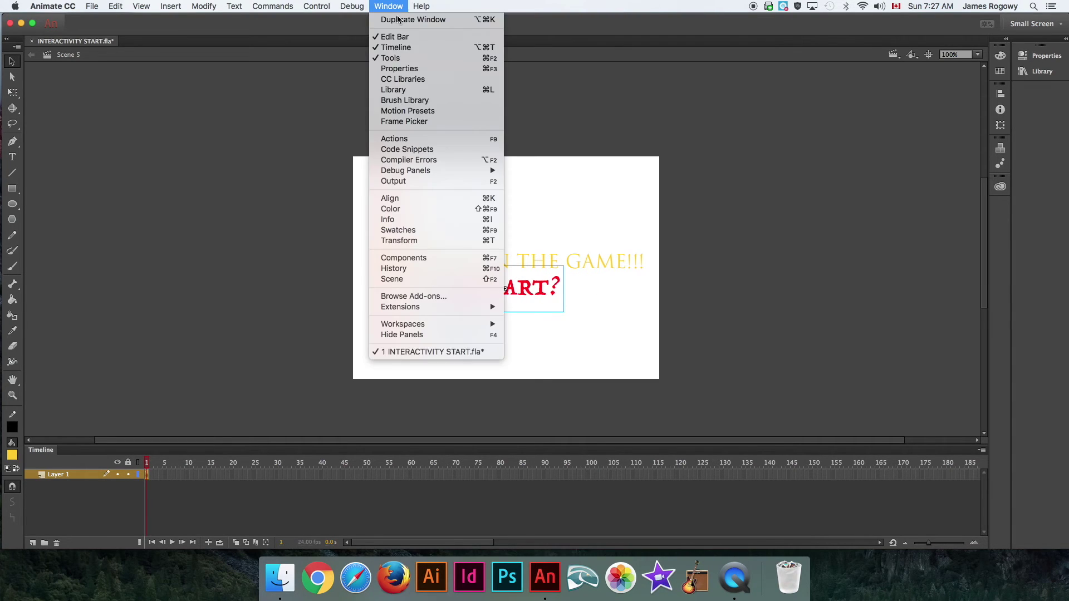
pyautogui.click(394, 139)
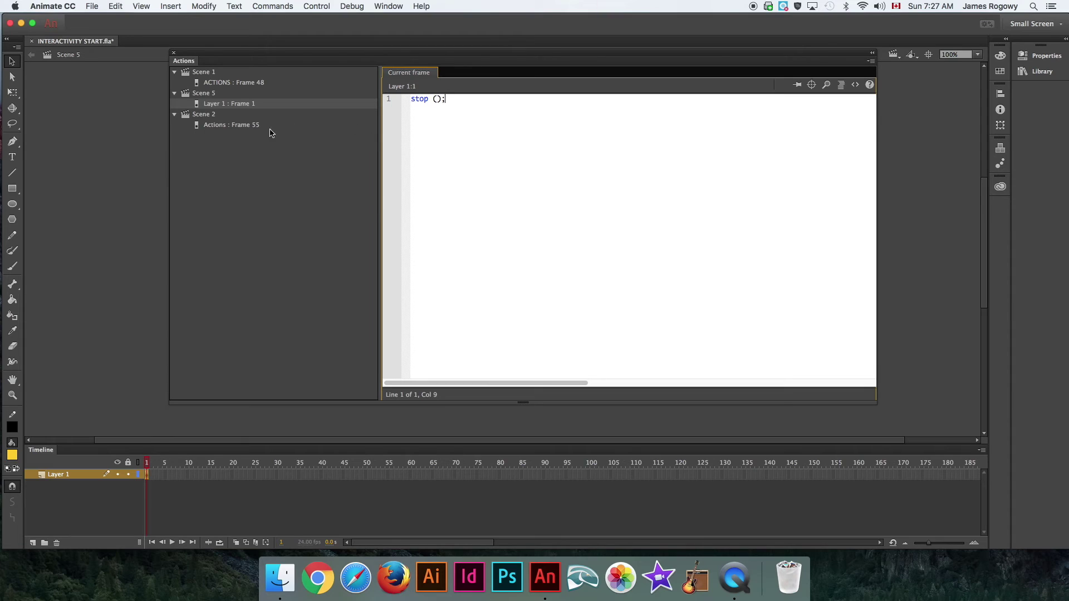
pyautogui.click(855, 85)
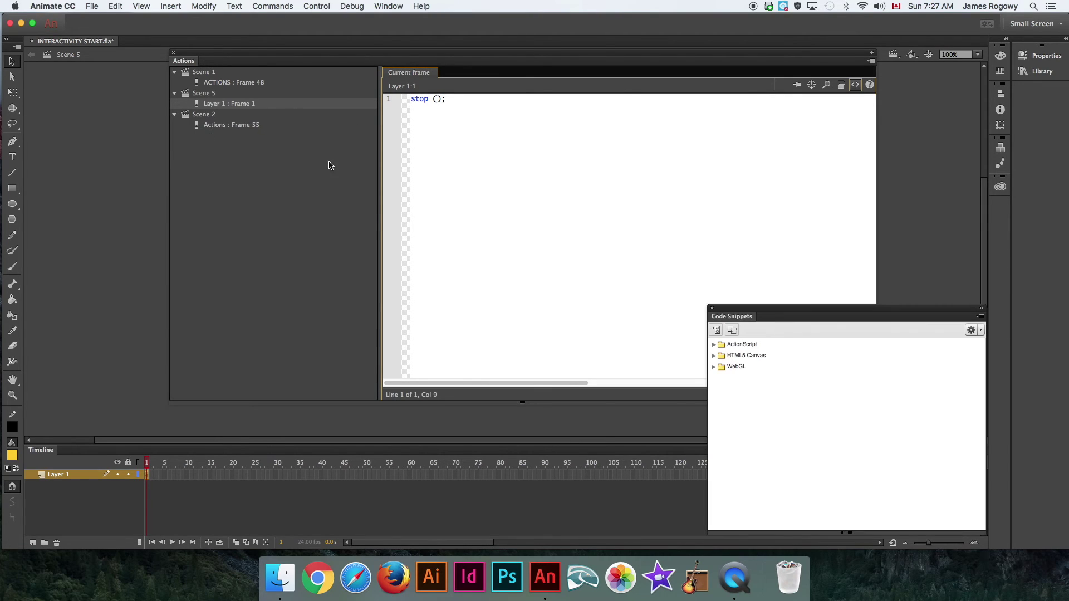
pyautogui.click(713, 345)
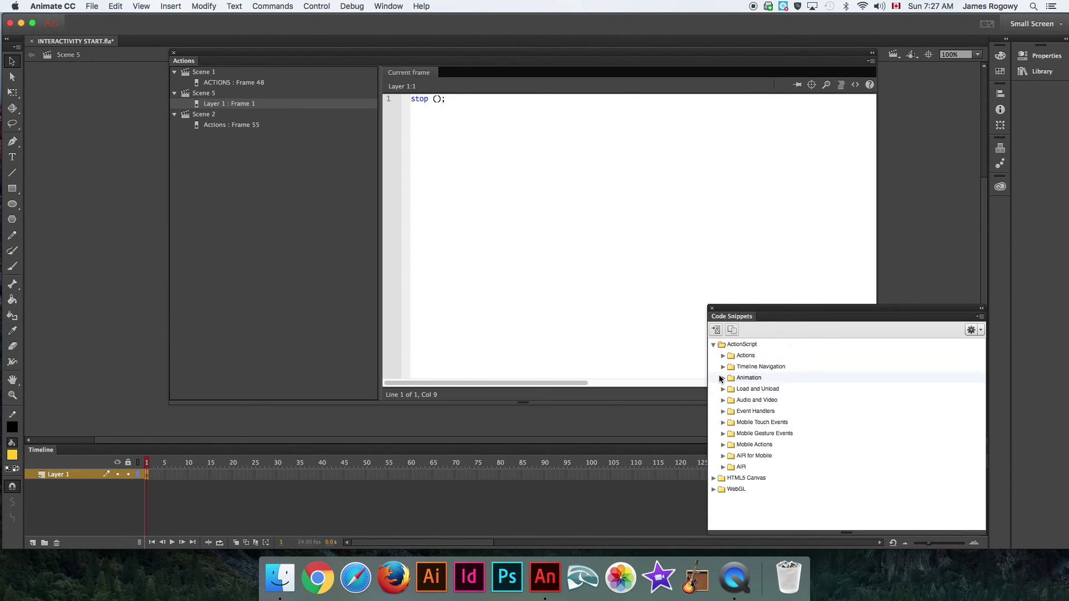
pyautogui.click(722, 367)
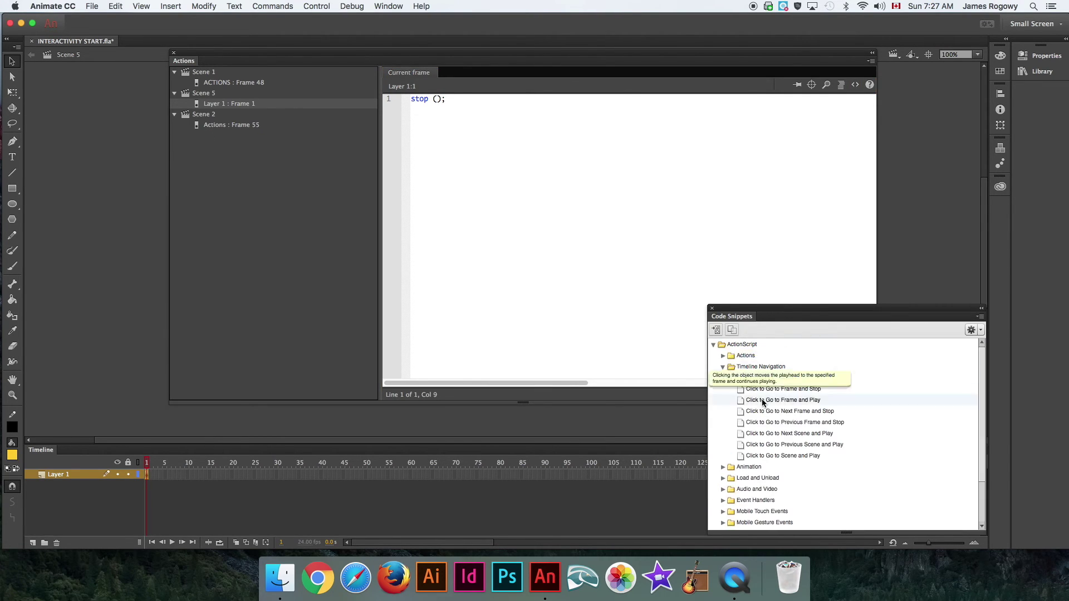
pyautogui.doubleClick(765, 456)
pyautogui.click(640, 312)
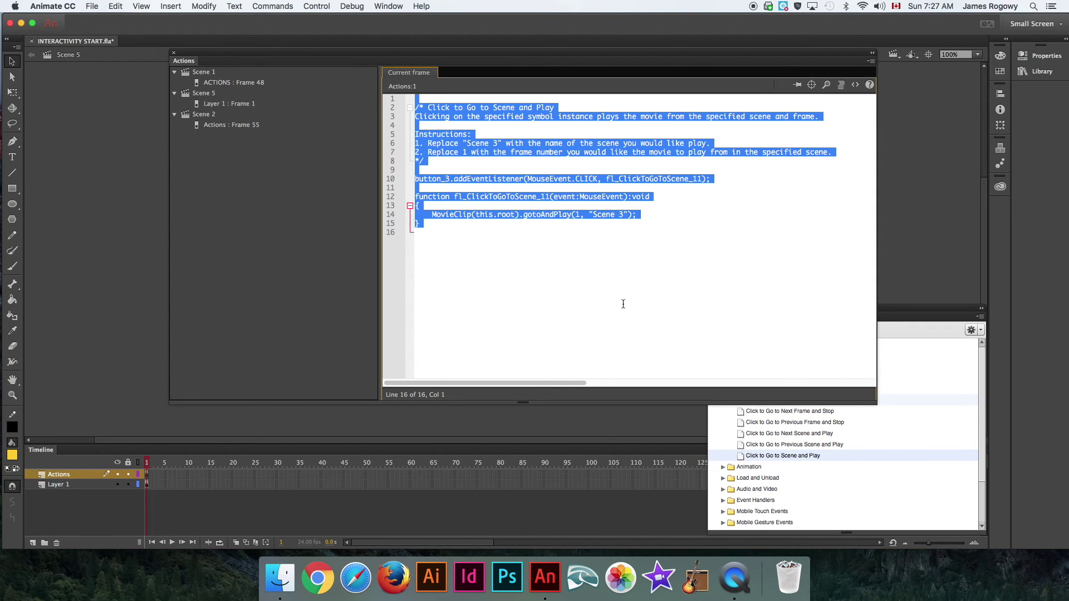
# Change the restart code's target scene to "Scene 1" and close the script editor.
pyautogui.doubleClick(619, 215)
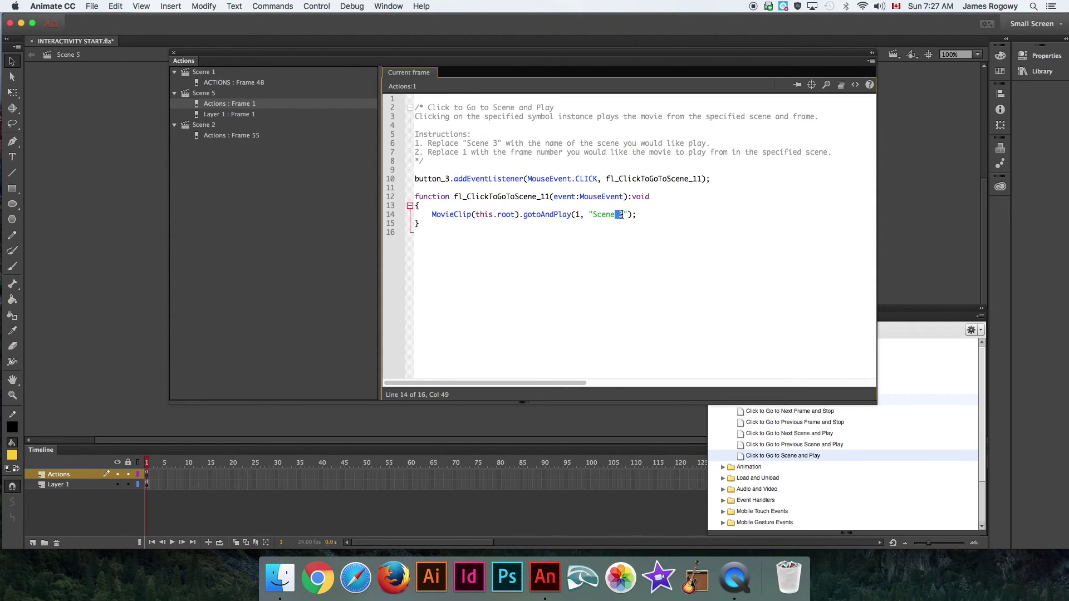
pyautogui.write('1')
pyautogui.click(173, 55)
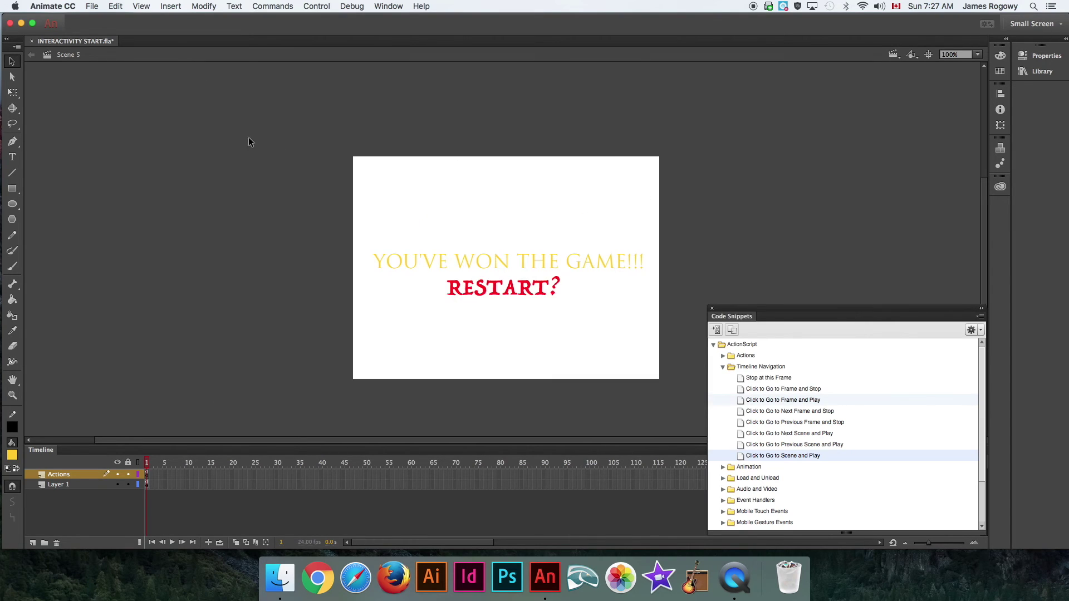
# Switch to Scene 1 and test the movie through both arrows and their RESTART? buttons.
pyautogui.click(900, 54)
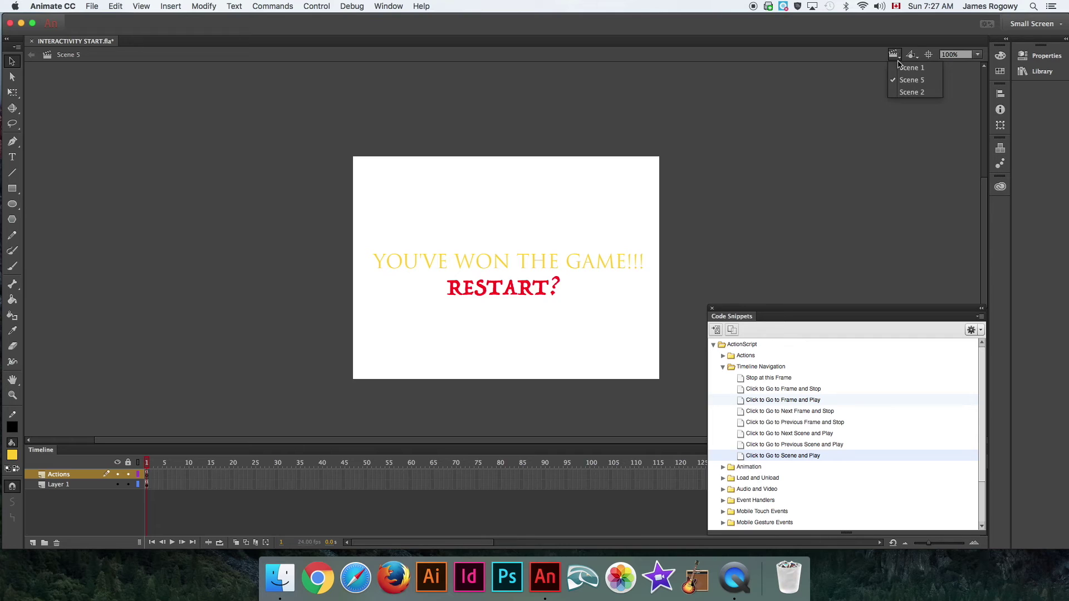
pyautogui.click(899, 65)
pyautogui.click(422, 75)
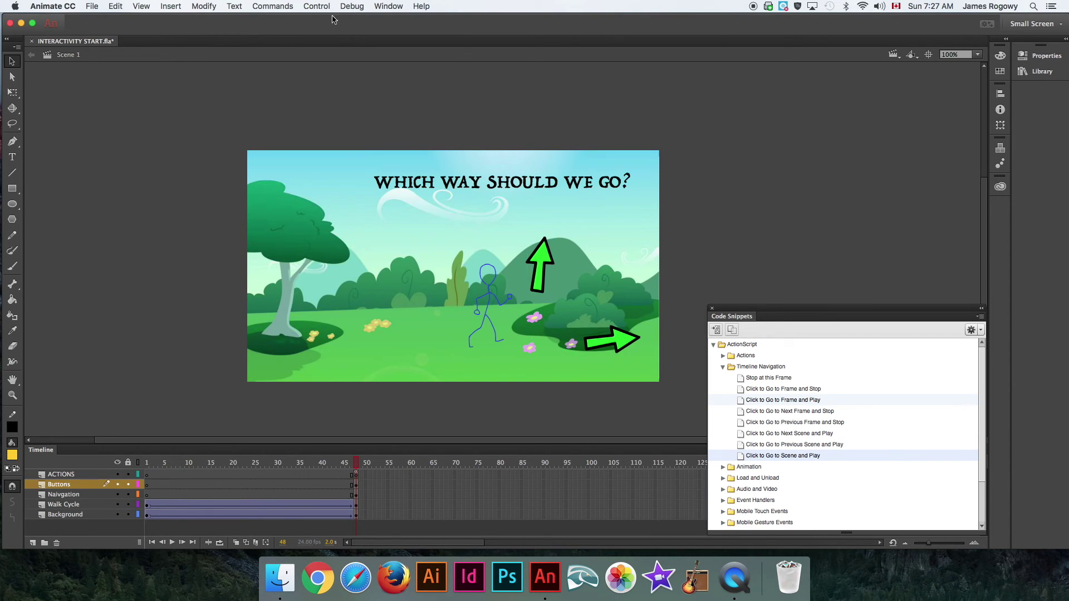
pyautogui.click(316, 6)
pyautogui.click(326, 87)
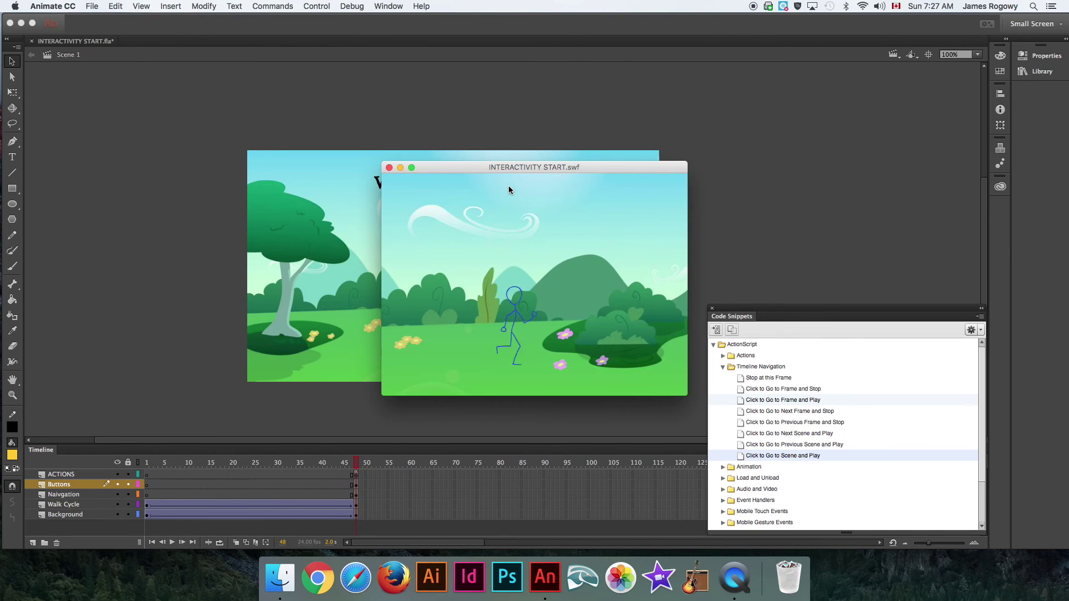
pyautogui.click(553, 308)
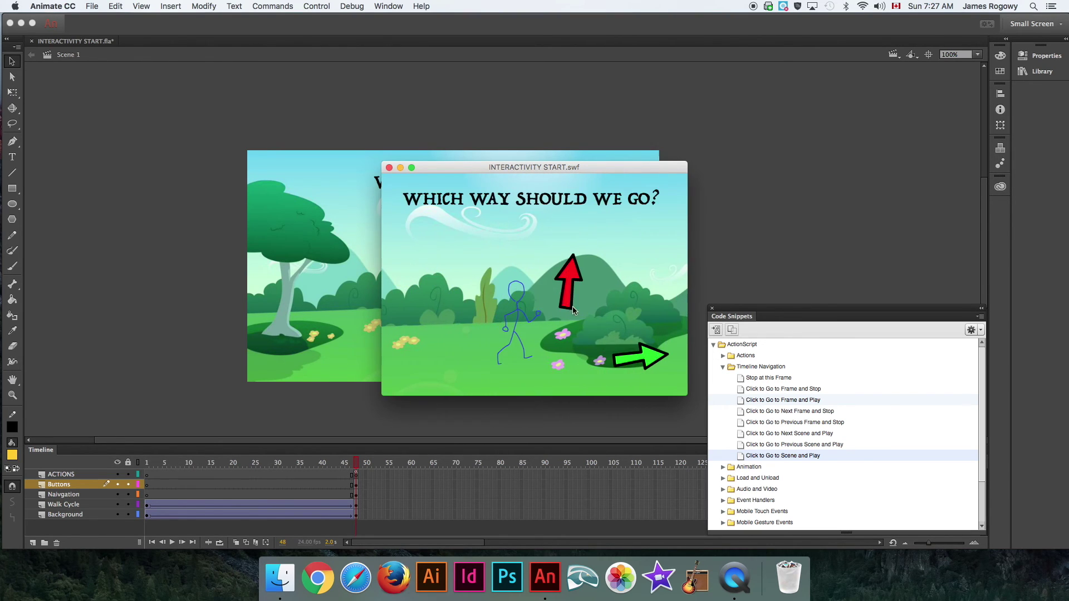
pyautogui.click(644, 355)
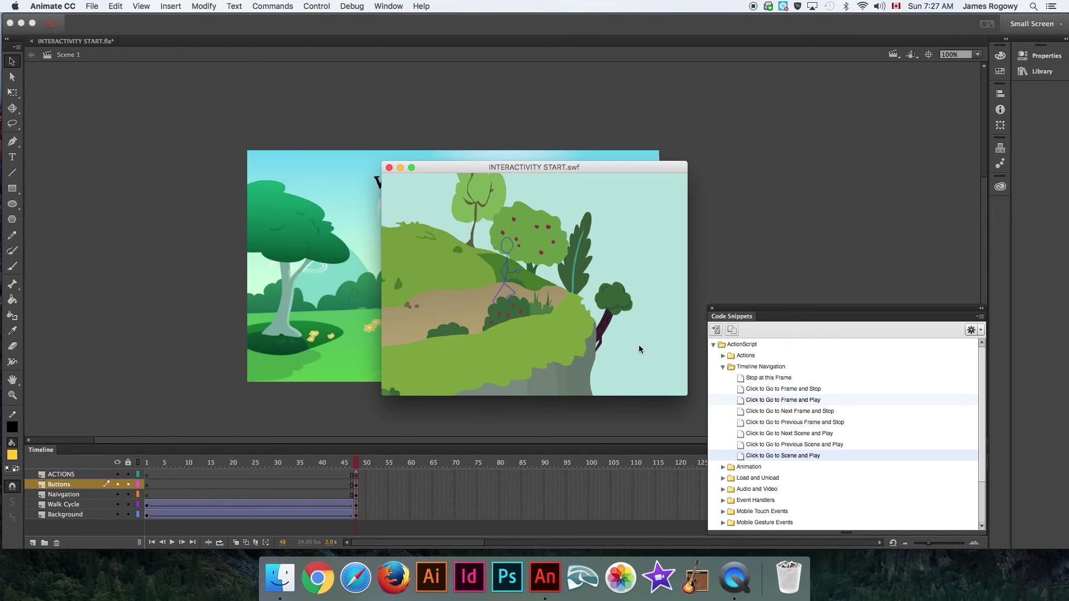
pyautogui.click(565, 281)
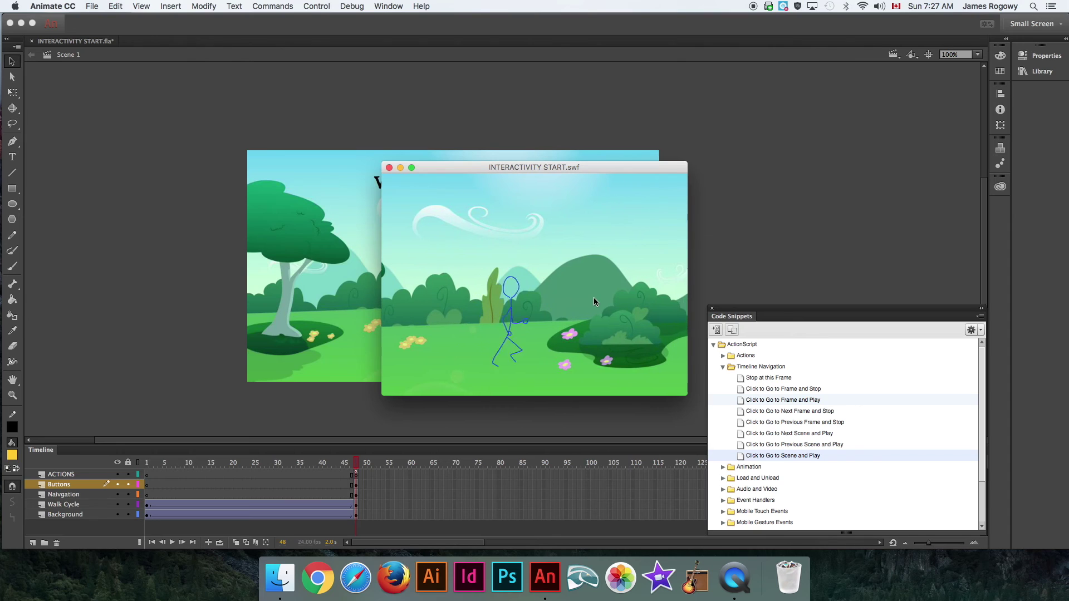
pyautogui.click(571, 279)
pyautogui.click(555, 307)
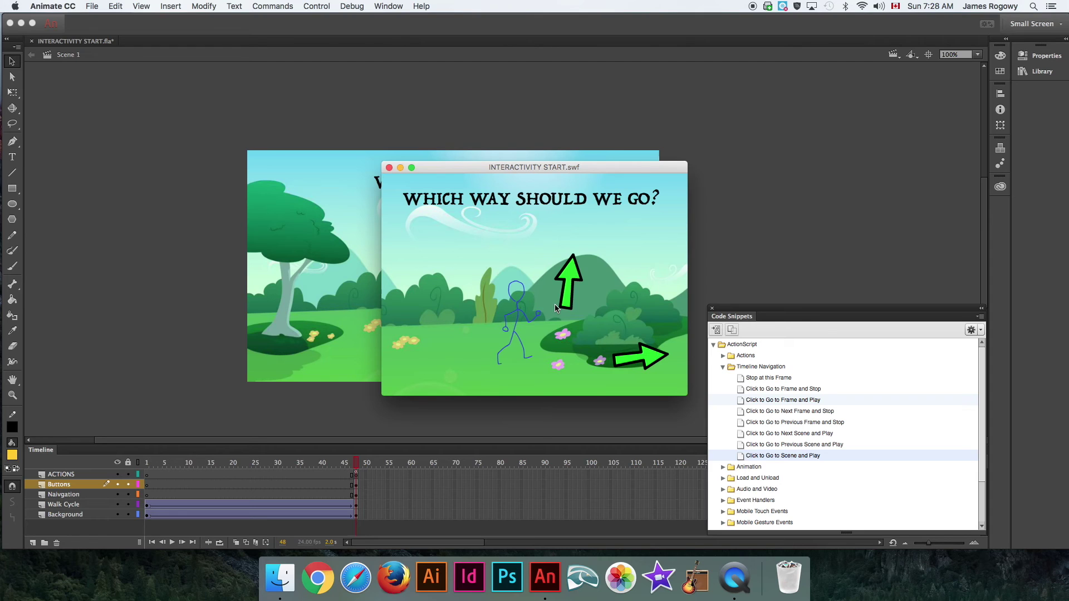
# Close the Code Snippets window and the movie preview, and replay Scene 1's walk from midway along the timeline.
pyautogui.click(711, 308)
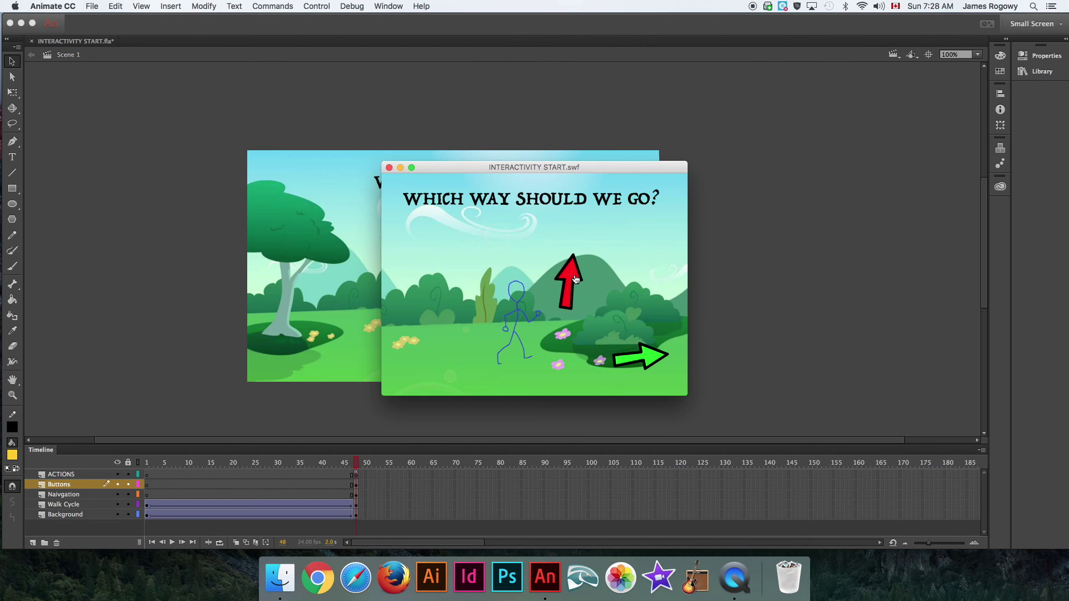
pyautogui.click(388, 168)
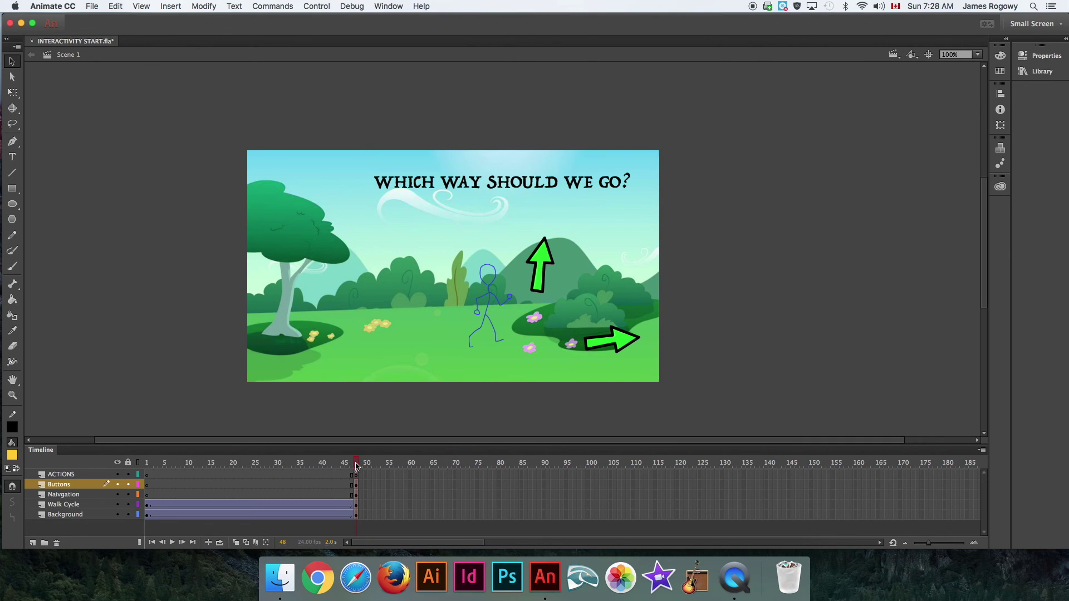
pyautogui.moveTo(356, 464); pyautogui.dragTo(262, 464)
pyautogui.press('Return')
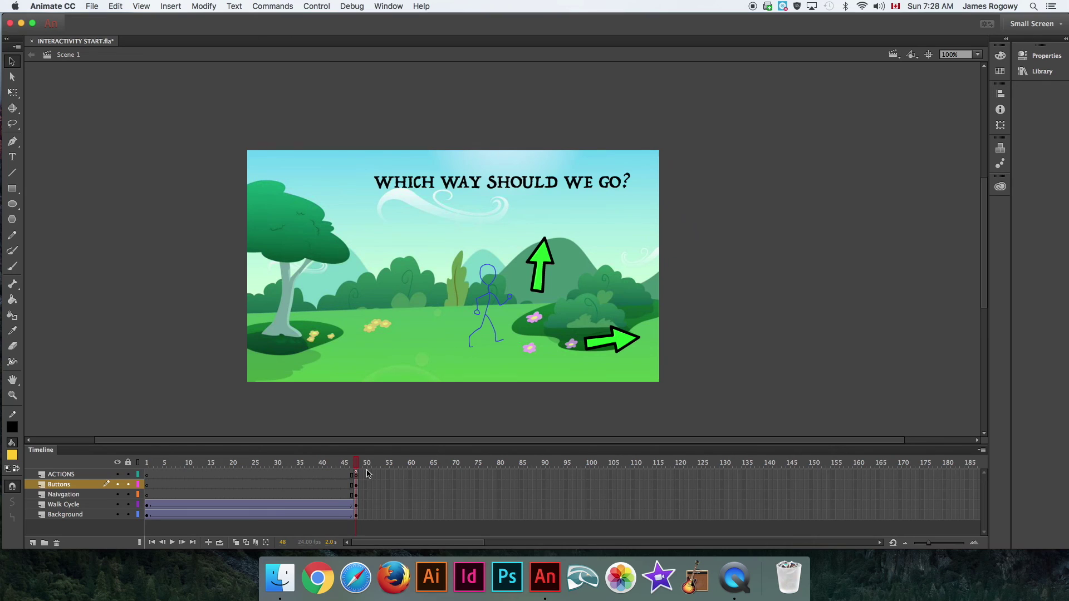